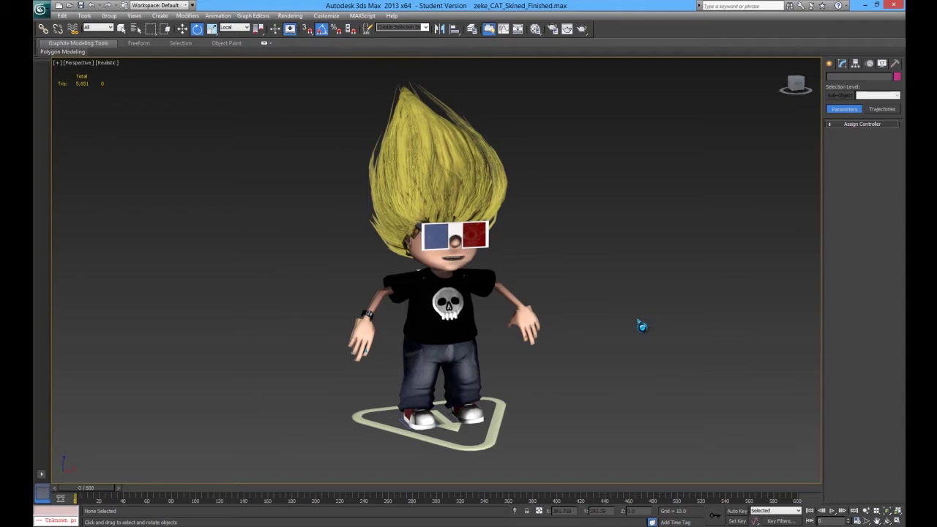
Turn on edged faces, switch the viewport to wireframe and examine the zeke mesh's Skin modifier settings.
mouse_move(450, 306)
middle_down()
mouse_move(473, 301)
mouse_move(438, 298)
mouse_move(461, 294)
middle_up()
key(F4)
click(437, 301)
key(F3)
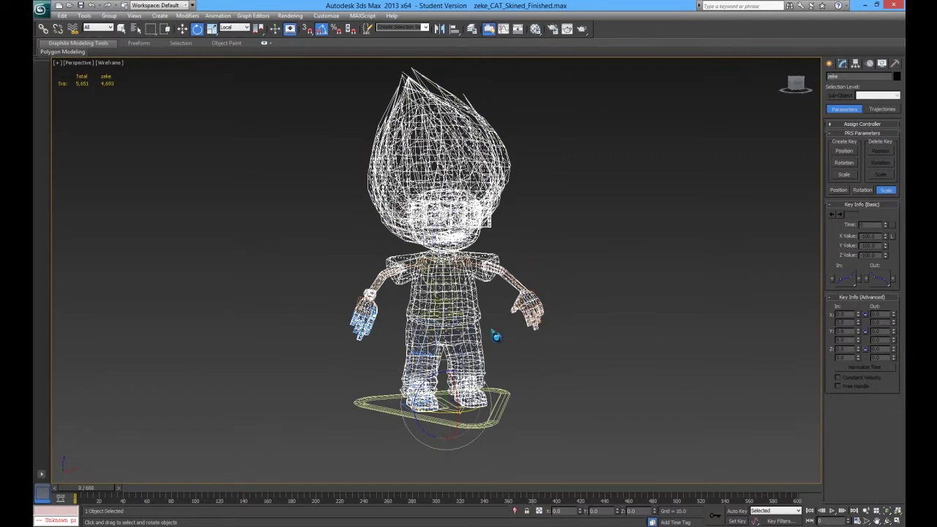
mouse_move(491, 337)
alt+middle_down()
mouse_move(473, 341)
mouse_move(486, 340)
alt+middle_up()
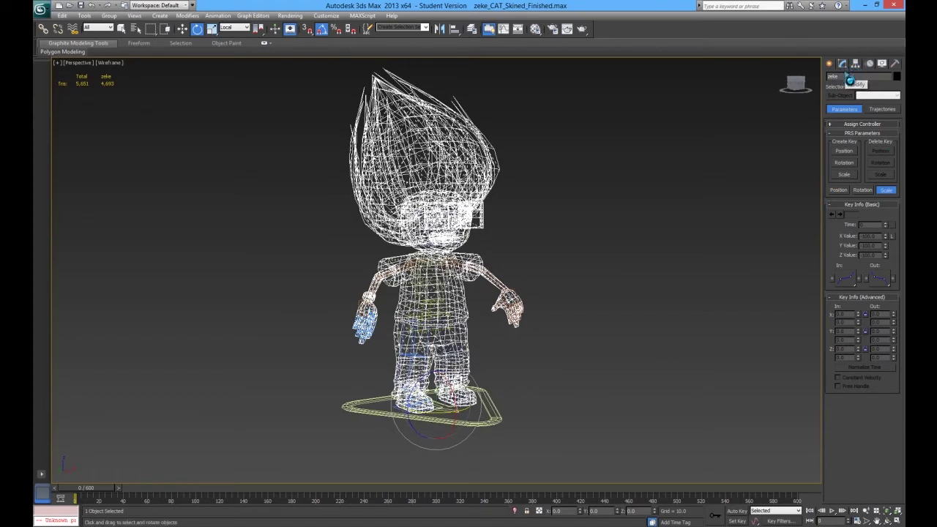
click(843, 64)
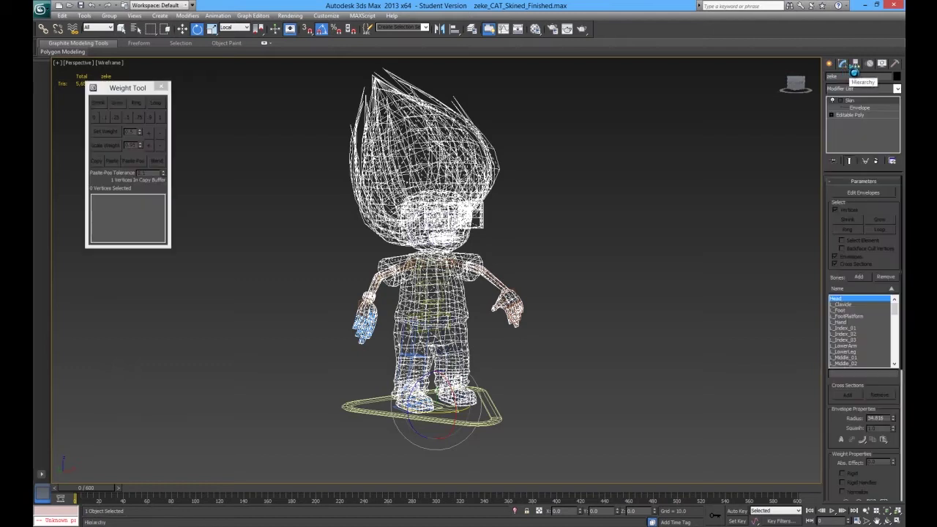
Select the CATRig parent triangle under the character's feet and display its motion layer settings.
scroll(486, 306, up, 3)
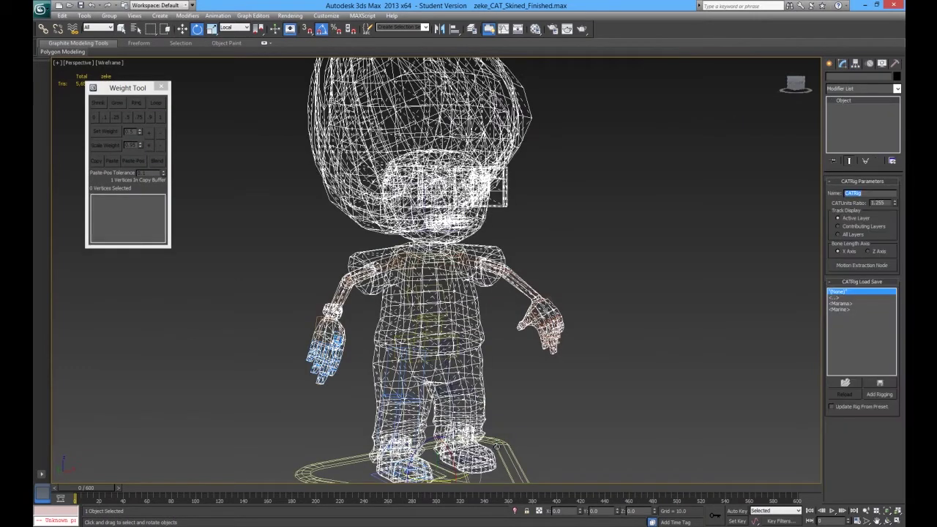
click(497, 448)
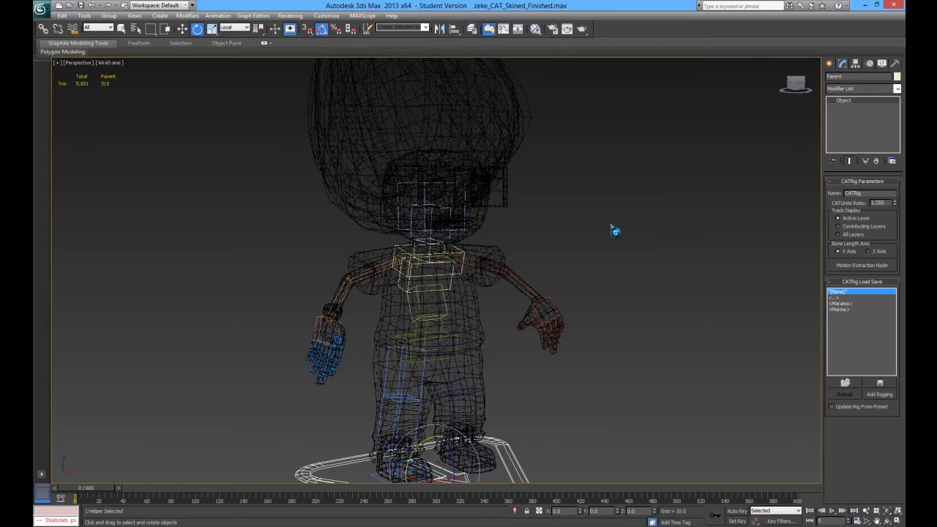
scroll(610, 228, down, 3)
click(870, 65)
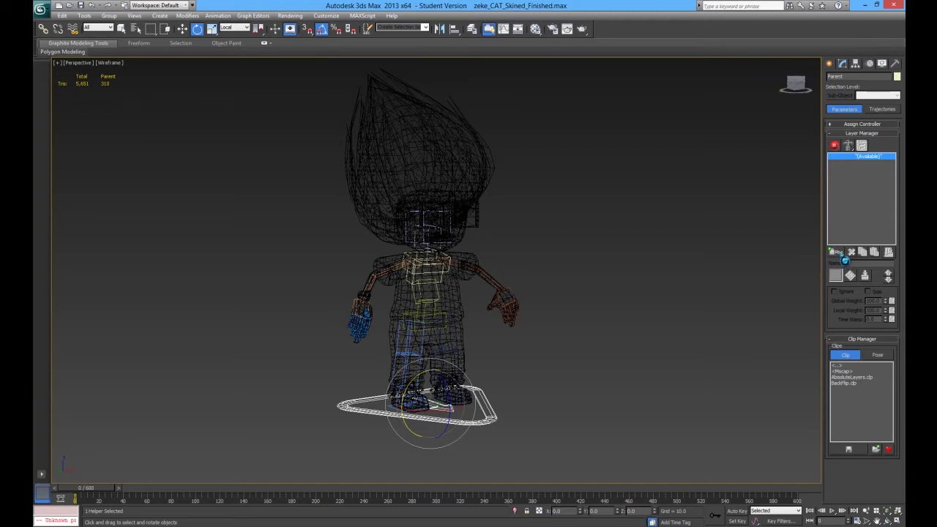
Add a CATMotion layer to the rig.
drag(841, 257, 835, 261)
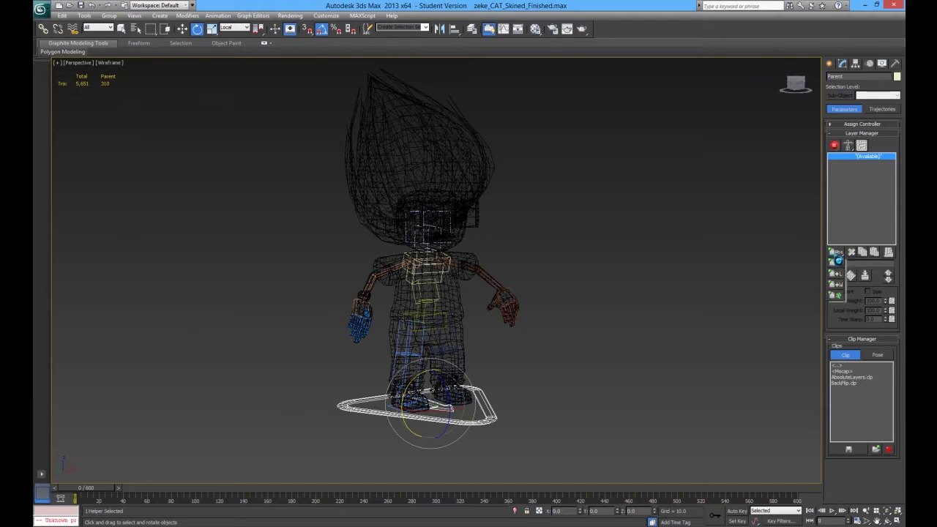
drag(840, 260, 843, 303)
click(836, 298)
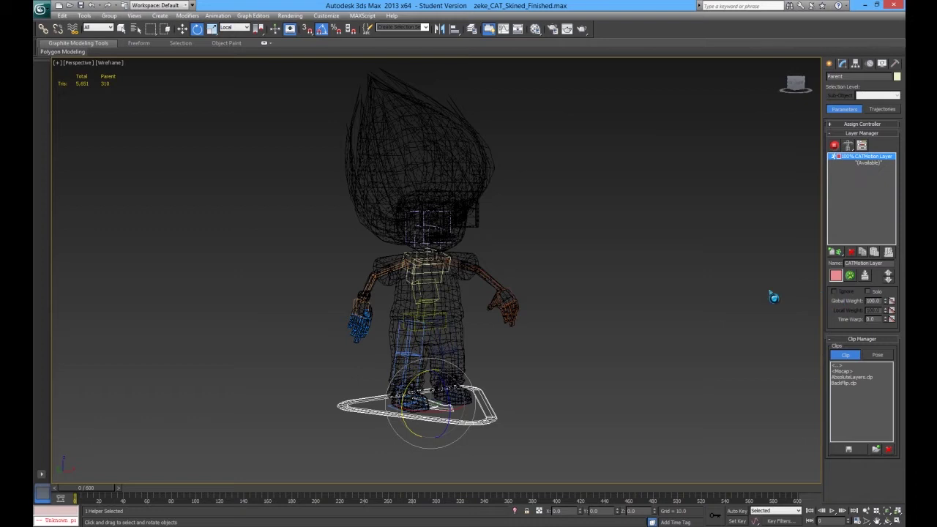
Switch the viewport to shaded, put the rig in animation mode and play back the walk cycle briefly.
key(F3)
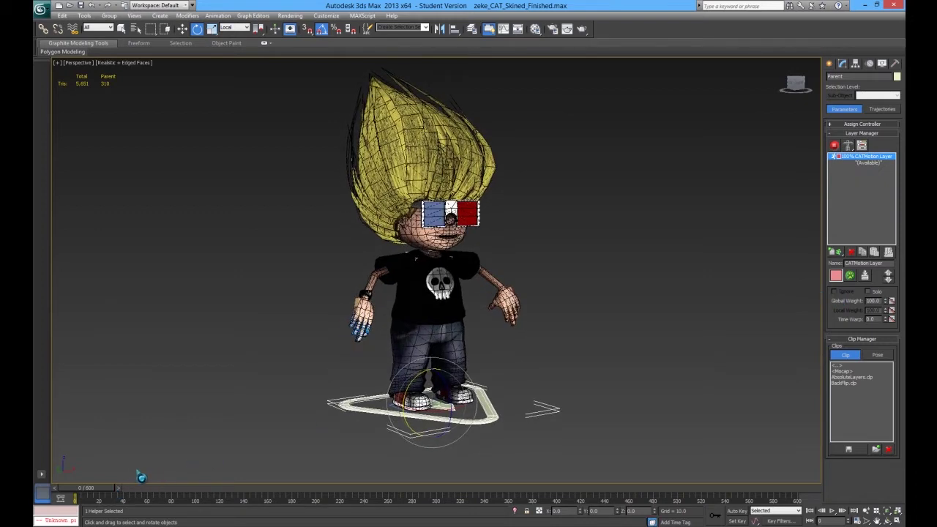
click(834, 146)
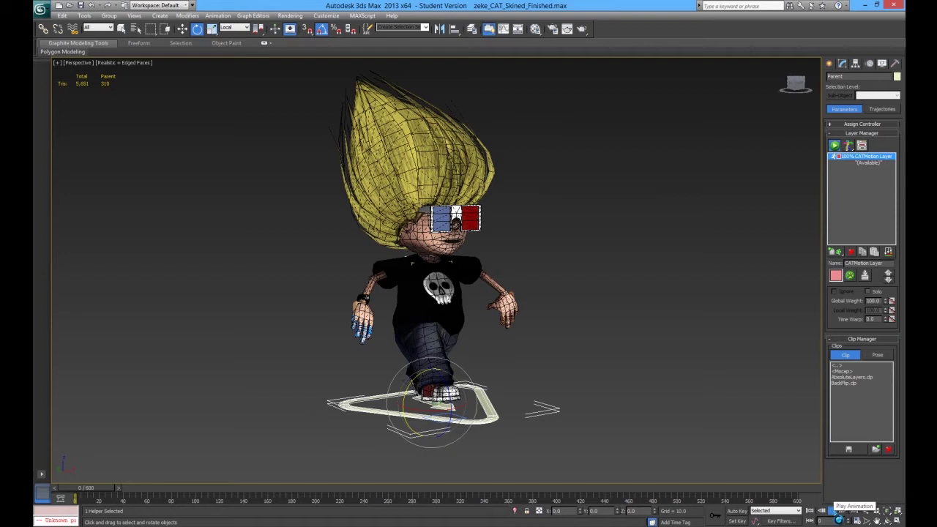
click(831, 511)
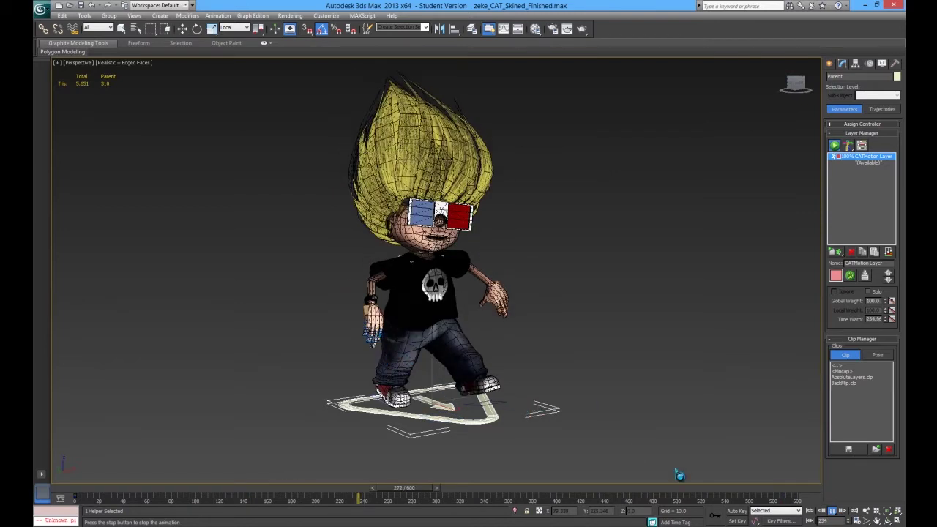
click(832, 510)
key(e)
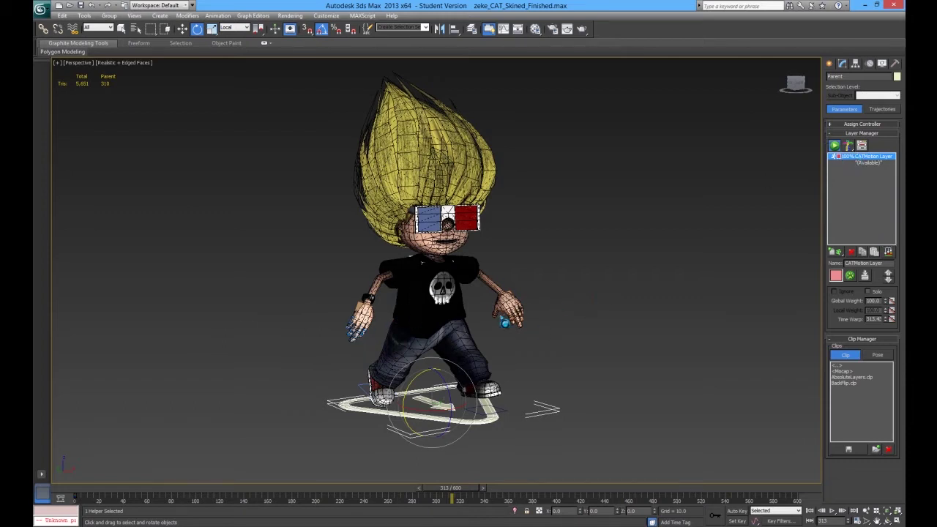
Delete the CATMotion layer and add an absolute animation layer in its place.
click(851, 251)
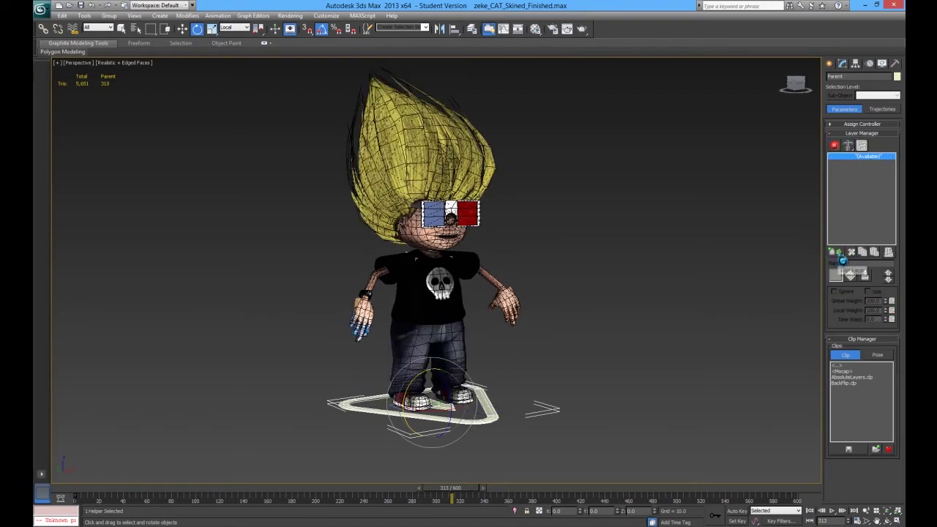
mouse_move(840, 252)
mouse_down()
mouse_move(839, 275)
mouse_move(839, 263)
mouse_up()
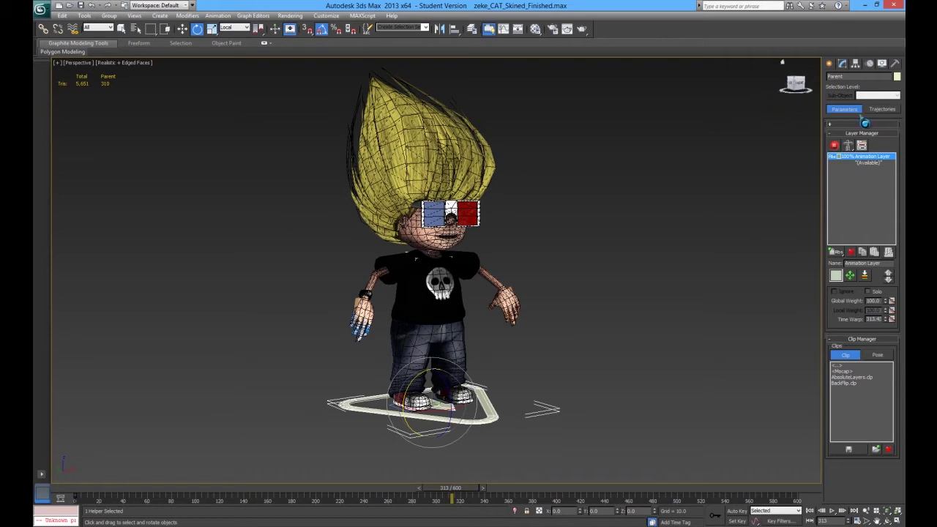
middle_drag(541, 241, 549, 249)
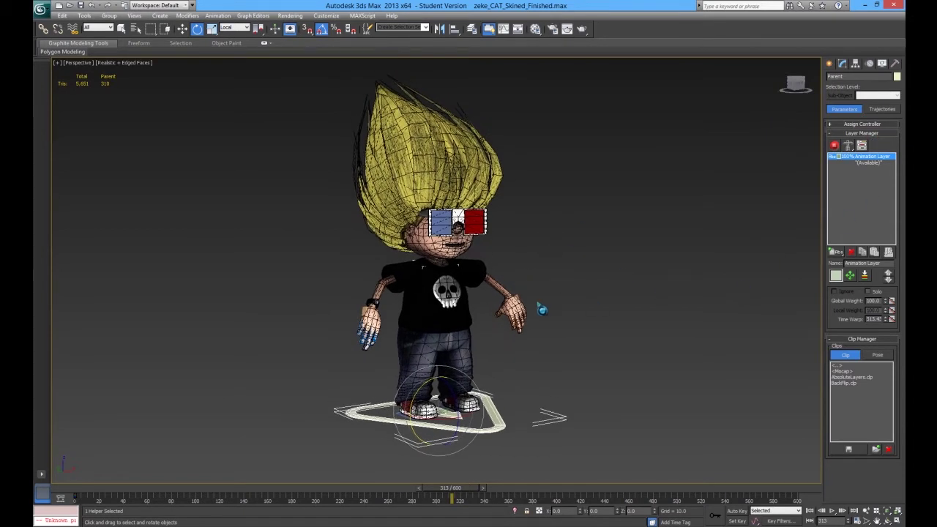
alt+middle_drag(489, 319, 485, 318)
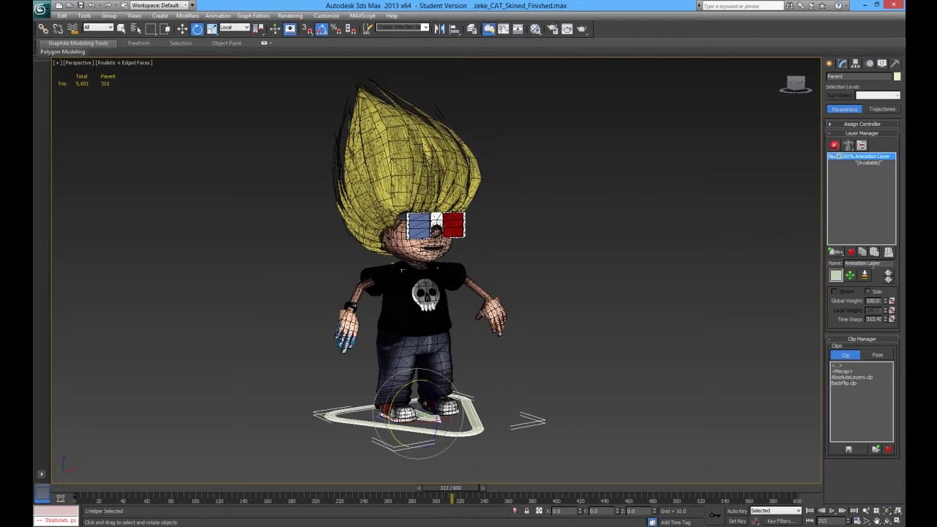
drag(865, 265, 827, 269)
Scrub the timeline back to frame 0 and forward to frame 18.
click(457, 489)
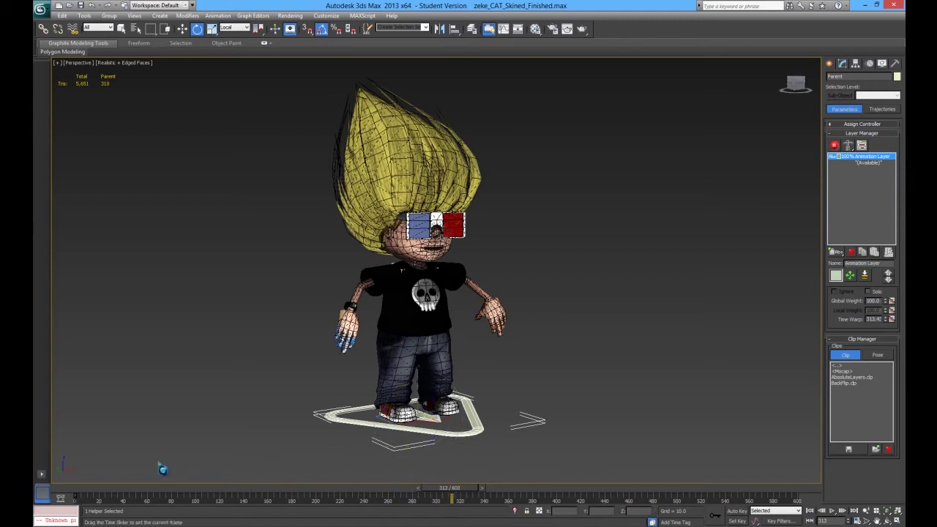
drag(123, 485, 80, 487)
click(873, 147)
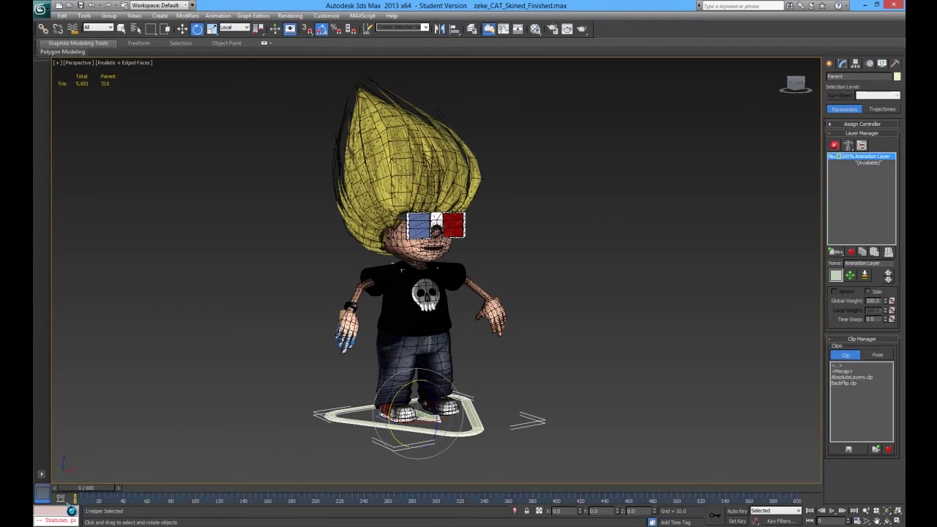
mouse_move(101, 495)
mouse_down()
mouse_move(146, 495)
mouse_move(108, 489)
mouse_up()
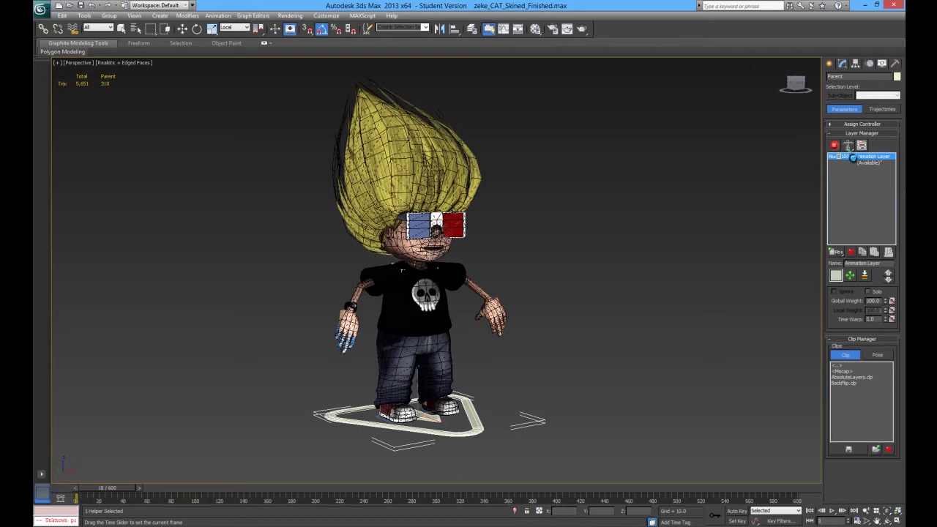
key(e)
Replace the animation layer with a fresh absolute layer and put the rig in animation mode.
click(851, 253)
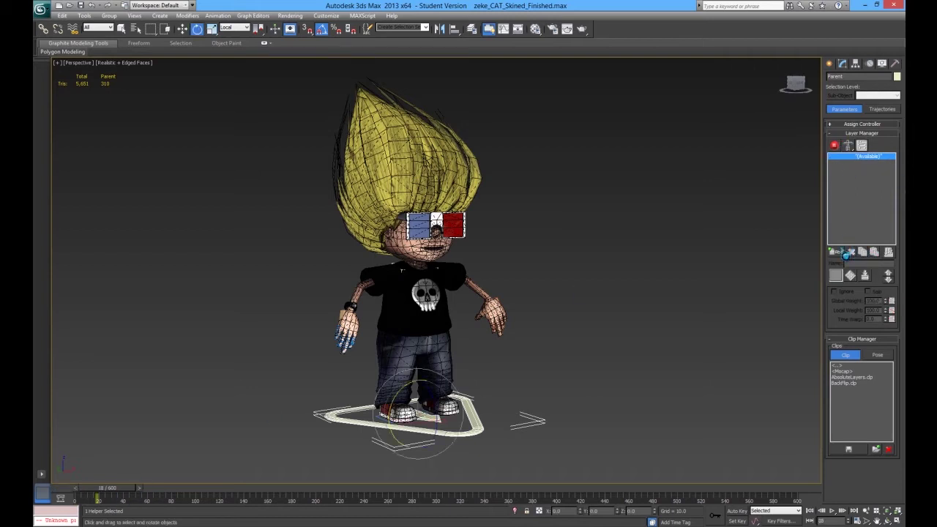
drag(840, 252, 837, 266)
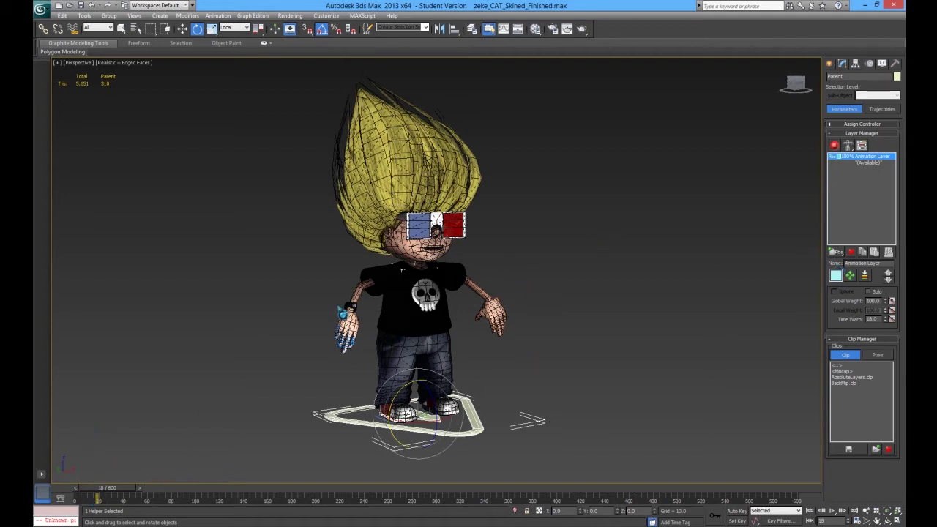
click(310, 278)
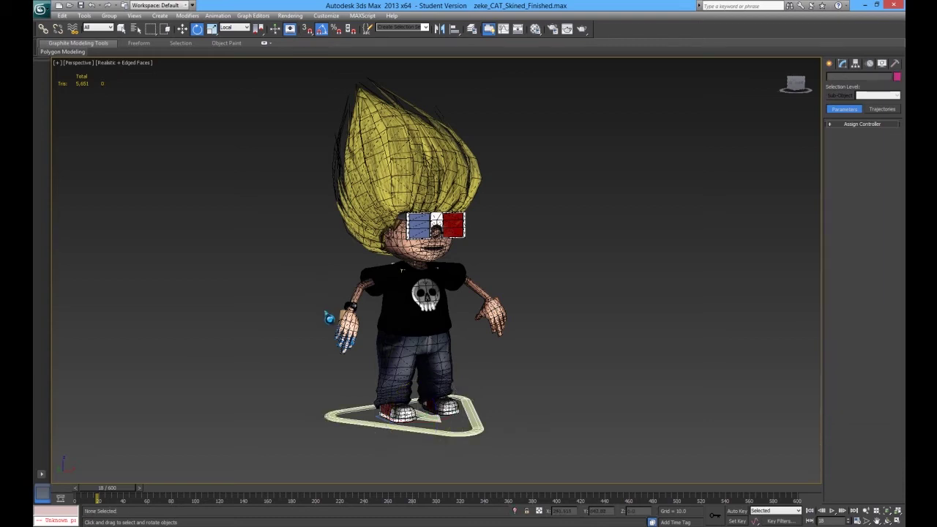
click(434, 422)
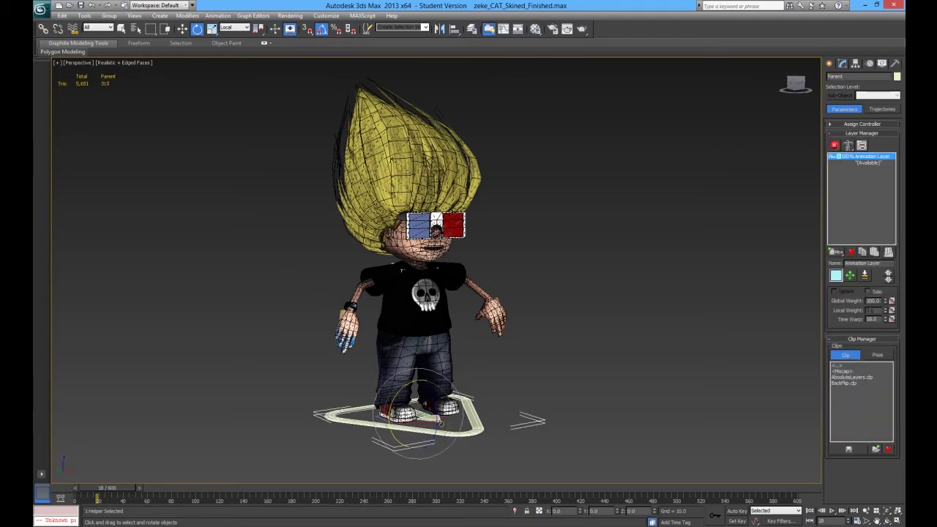
click(836, 150)
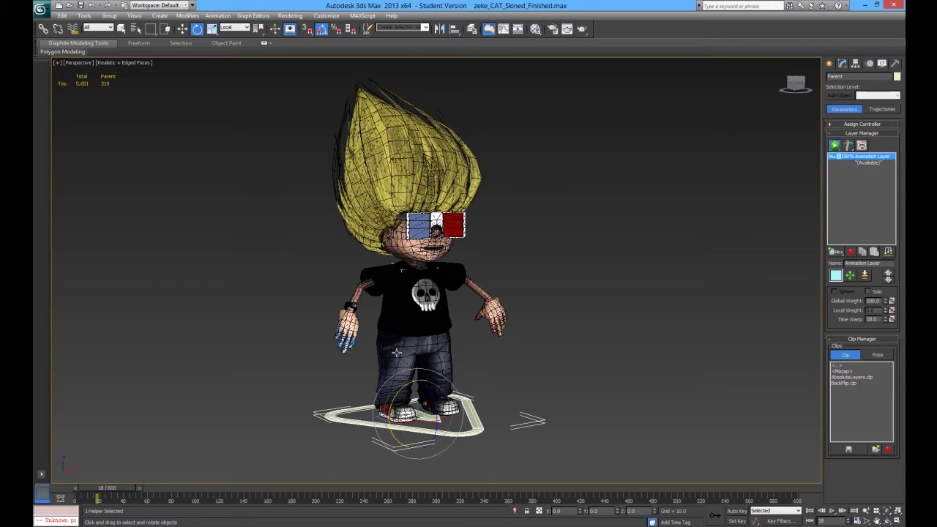
Rename the absolute animation layer as Hello.
middle_drag(563, 399, 494, 388)
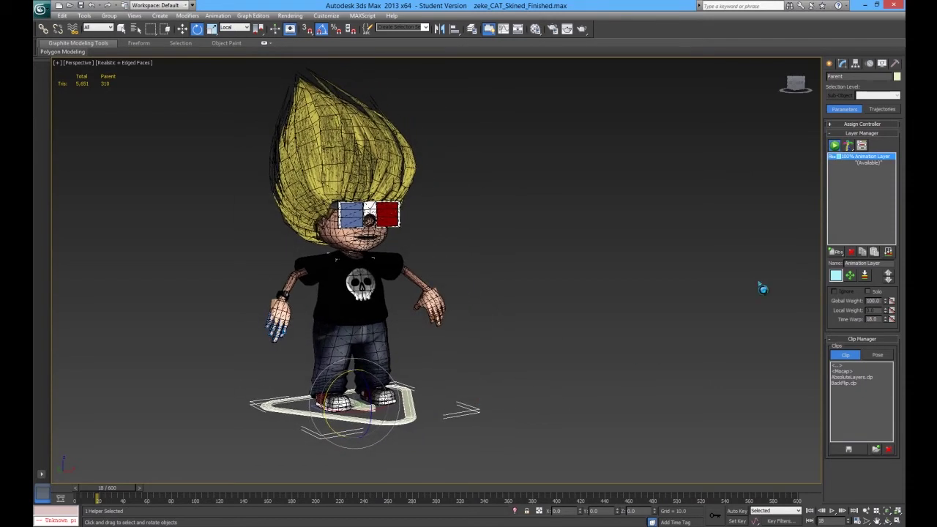
drag(879, 263, 844, 263)
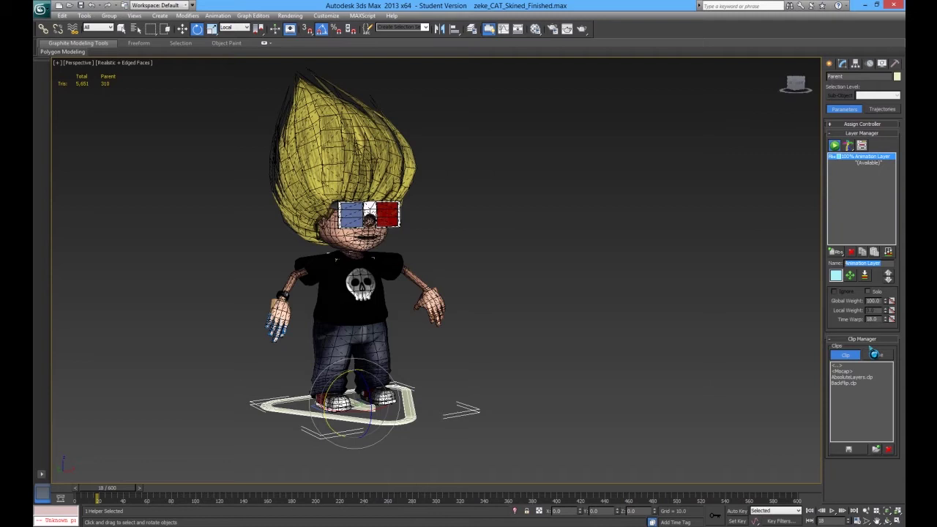
text(Hi)
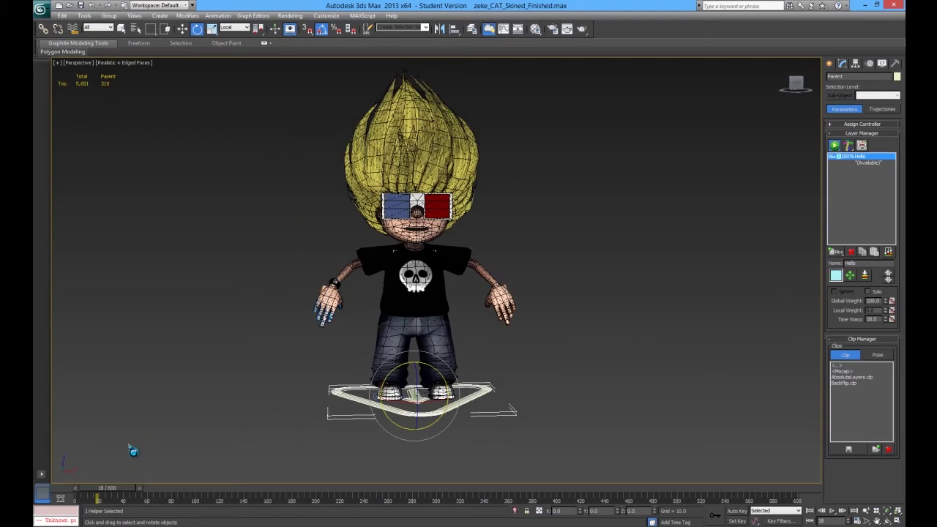
Switch the viewport to wireframe and return the time slider to frame 0.
mouse_move(123, 488)
mouse_down()
mouse_move(86, 491)
mouse_move(94, 497)
mouse_move(71, 490)
mouse_move(135, 495)
mouse_up()
key(e)
key(F3)
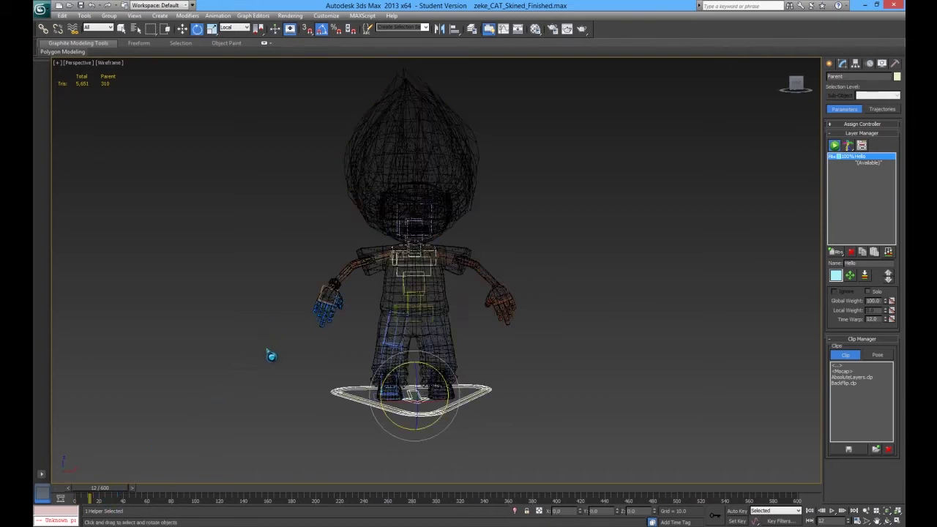
alt+middle_drag(266, 352, 285, 357)
drag(101, 488, 68, 493)
alt+middle_drag(285, 356, 316, 422)
key(q)
mouse_move(76, 496)
mouse_down()
mouse_move(794, 492)
mouse_move(81, 495)
mouse_up()
key(e)
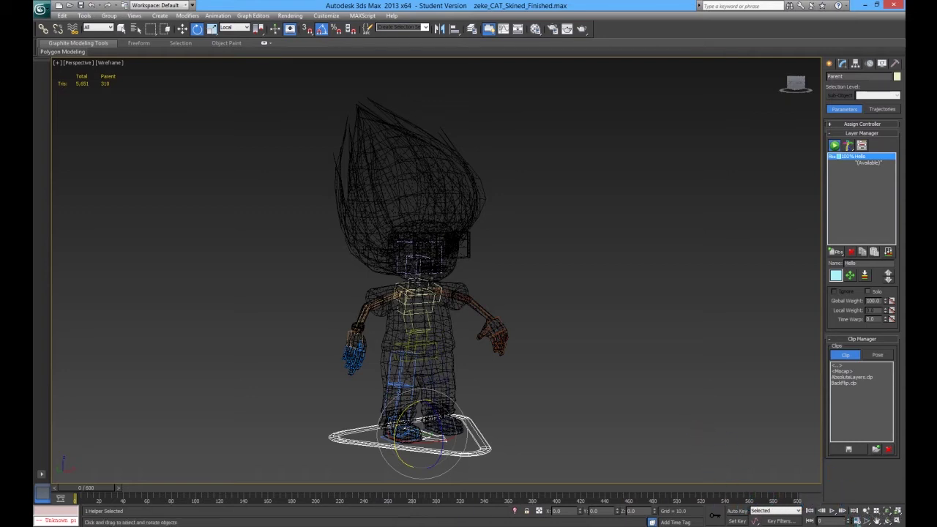
Change the time display format to MM:SS:TICKS in the time configuration.
click(857, 521)
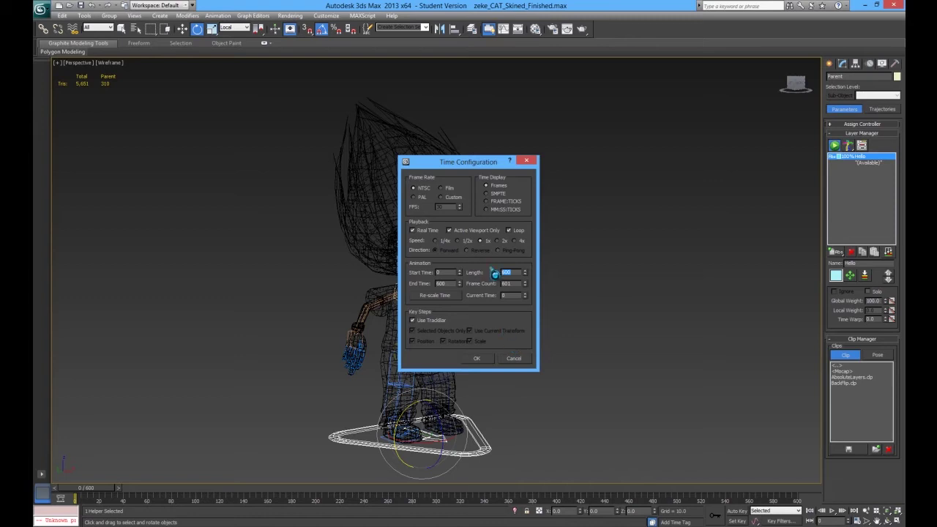
click(476, 357)
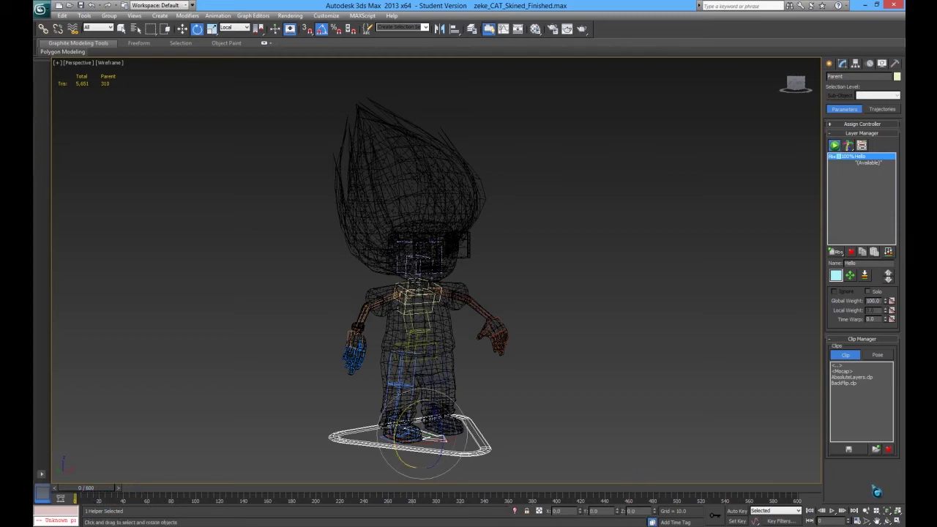
click(861, 520)
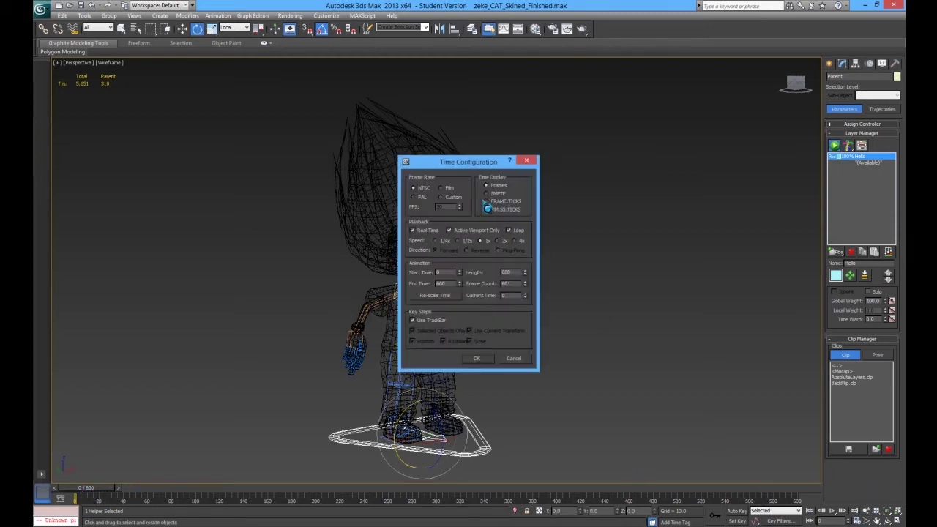
drag(494, 166, 260, 215)
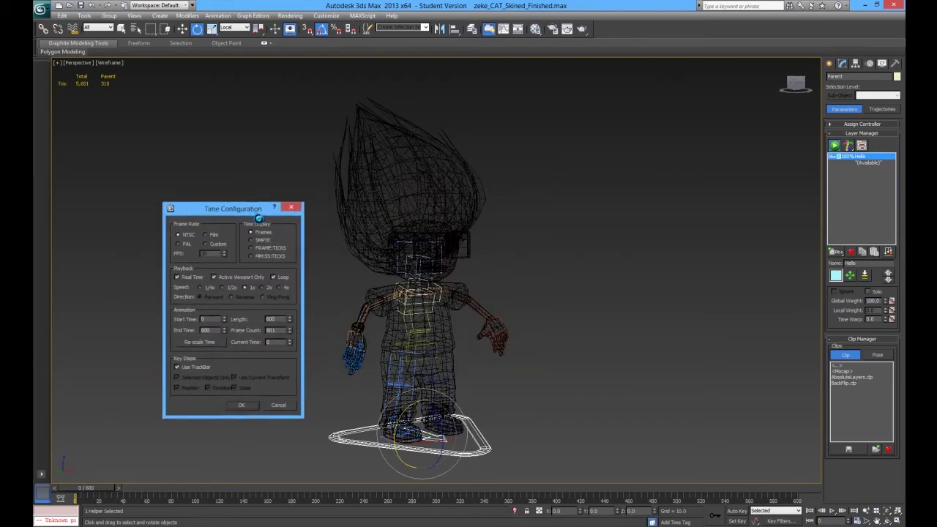
click(251, 256)
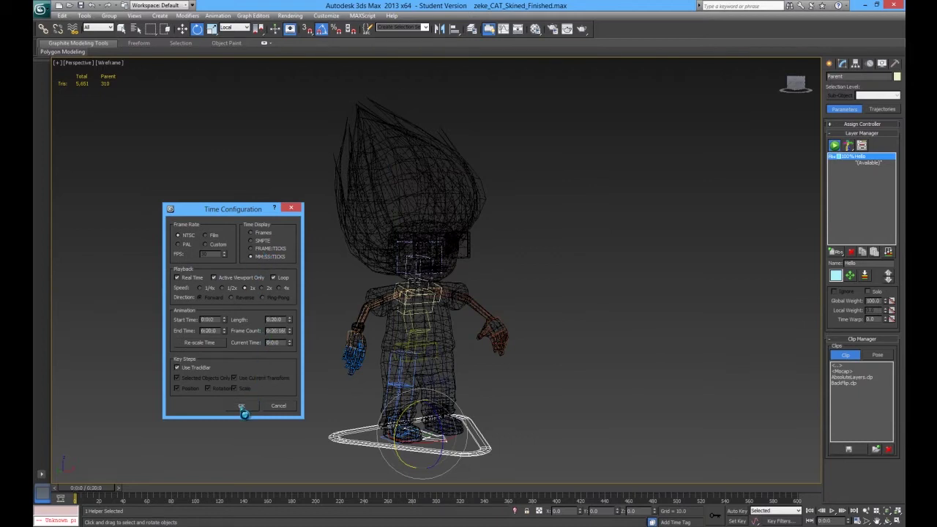
click(241, 405)
middle_drag(697, 455, 667, 442)
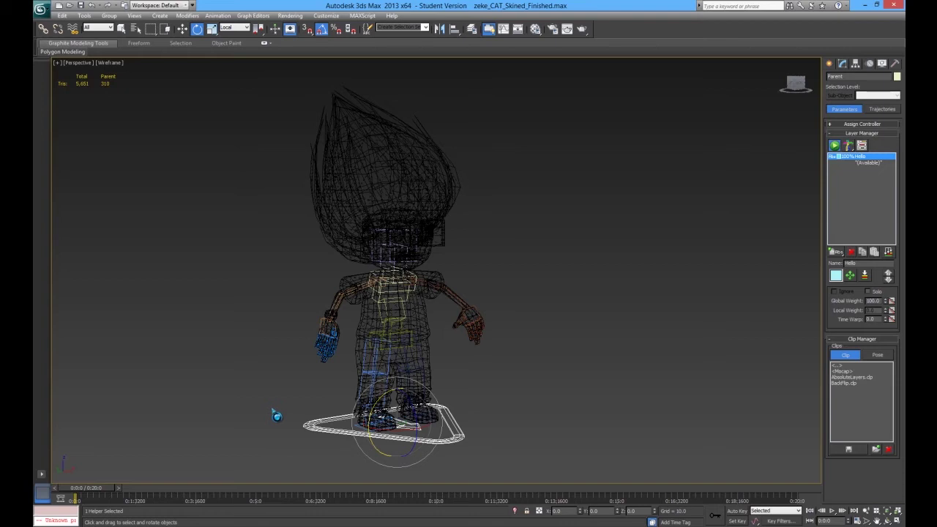
Set the time display format to Frames in the time configuration and keep the time slider at frame 0.
drag(96, 495, 75, 494)
key(e)
click(857, 520)
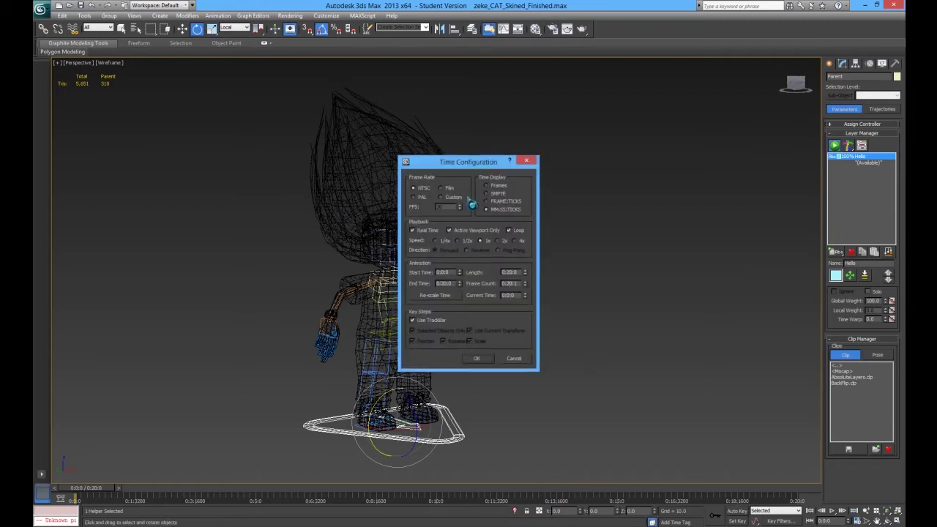
click(486, 185)
click(477, 358)
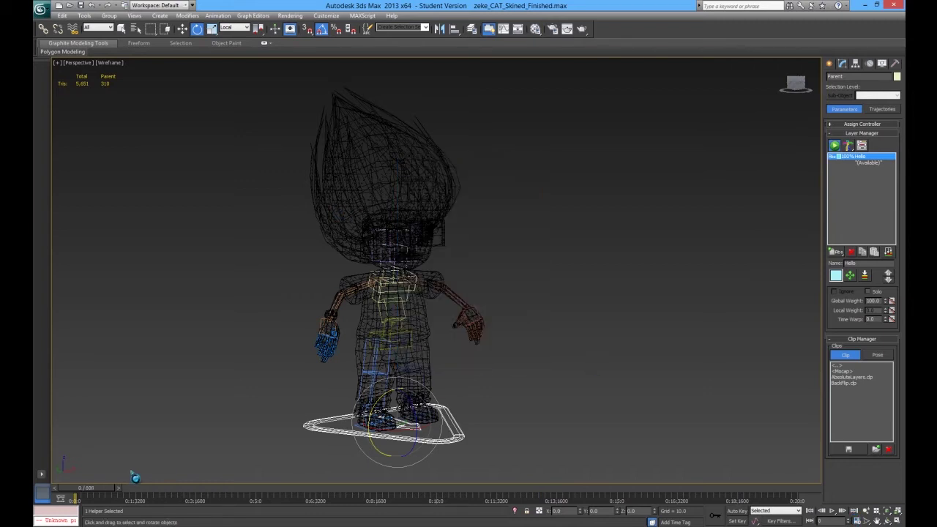
mouse_move(92, 488)
mouse_down()
mouse_move(88, 495)
mouse_move(158, 495)
mouse_move(74, 495)
mouse_up()
key(e)
Select the rig's left hand bone and inspect it up close with the Move tool active.
drag(480, 338, 447, 345)
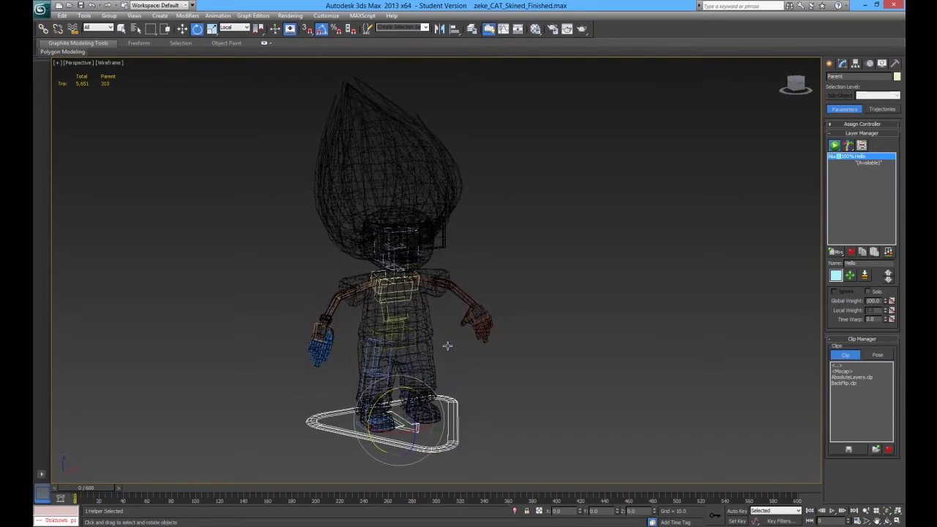
click(480, 319)
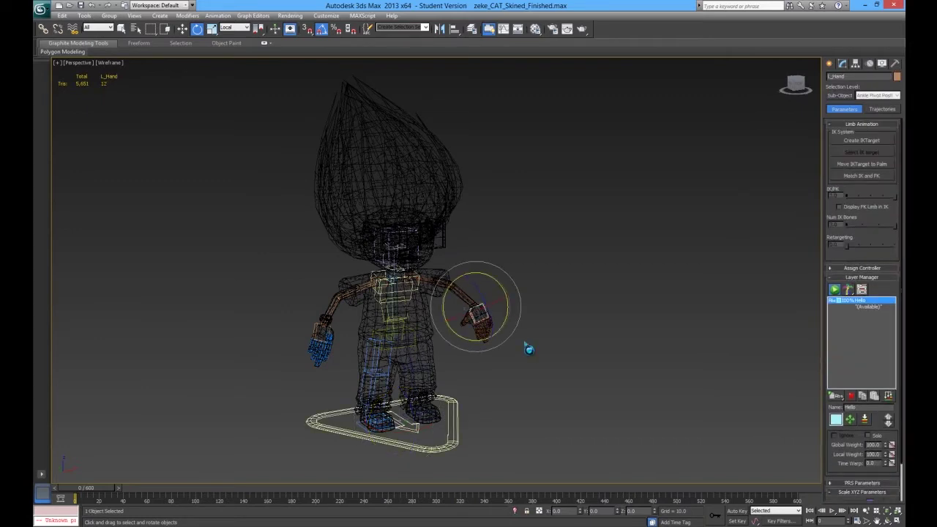
scroll(533, 378, up, 6)
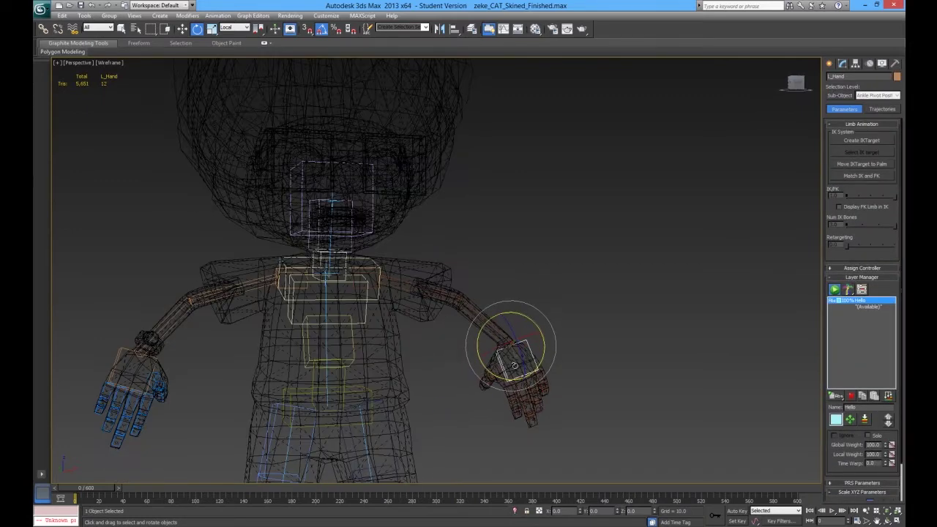
key(w)
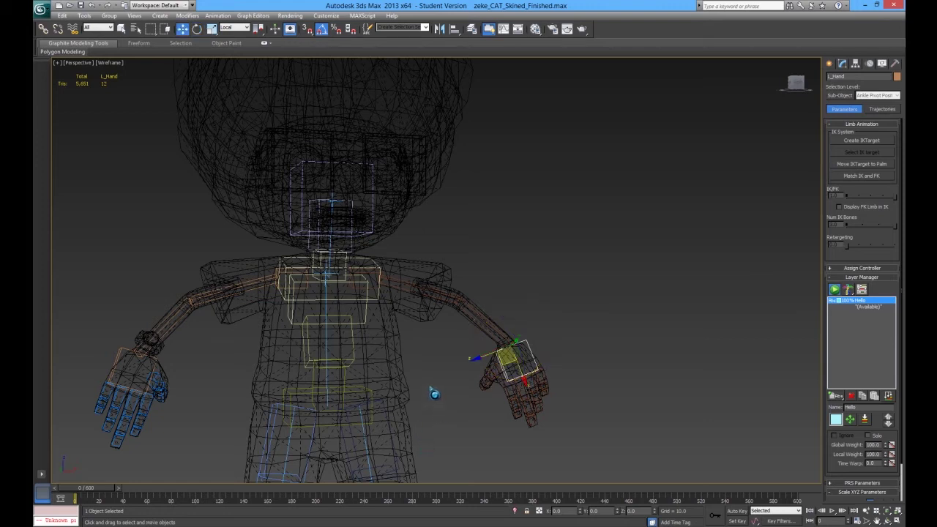
scroll(417, 377, down, 6)
scroll(396, 359, up, 3)
scroll(401, 335, down, 3)
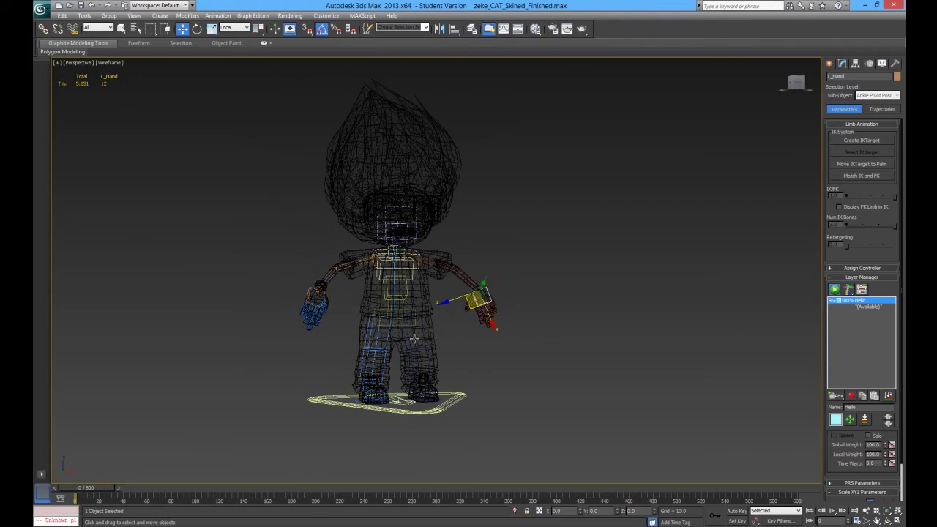
Select all bones of the rig and turn on Set Key mode.
drag(265, 166, 481, 443)
alt+click(428, 168)
alt+middle_drag(393, 375, 428, 379)
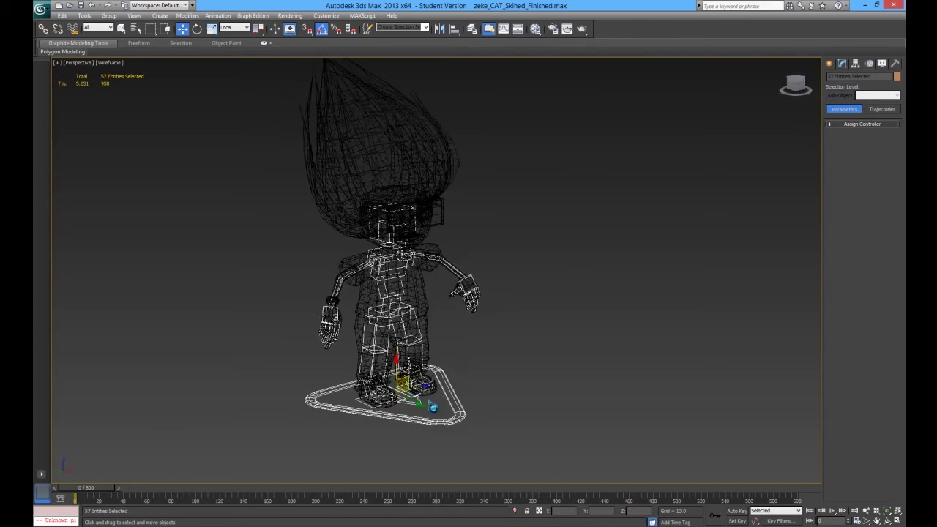
click(720, 521)
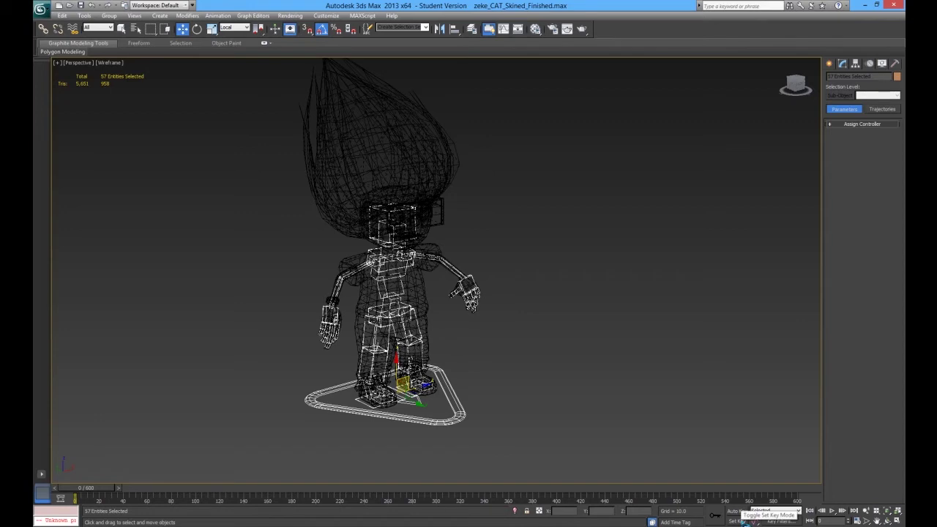
click(738, 520)
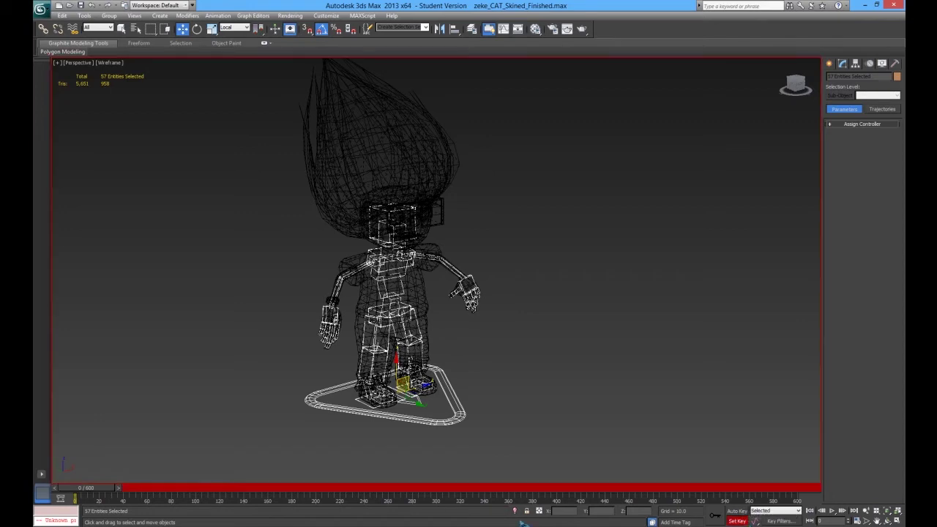
Move the time slider to frame 60 and frame the upper body in the viewport.
mouse_move(466, 350)
alt+middle_down()
mouse_move(436, 343)
mouse_move(441, 368)
mouse_move(470, 400)
mouse_move(464, 352)
alt+middle_up()
scroll(436, 344, up, 3)
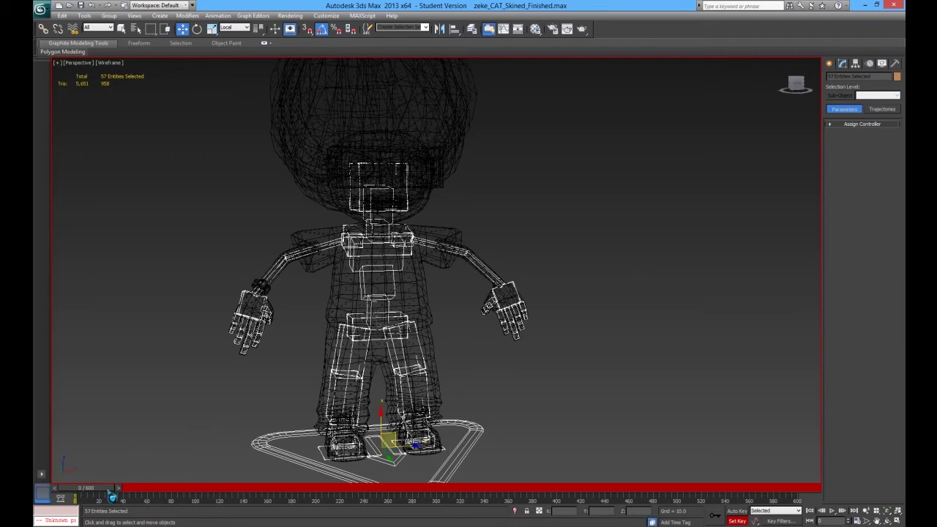
mouse_move(111, 489)
mouse_down()
mouse_move(192, 492)
mouse_move(183, 497)
mouse_up()
key(w)
scroll(518, 295, up, 4)
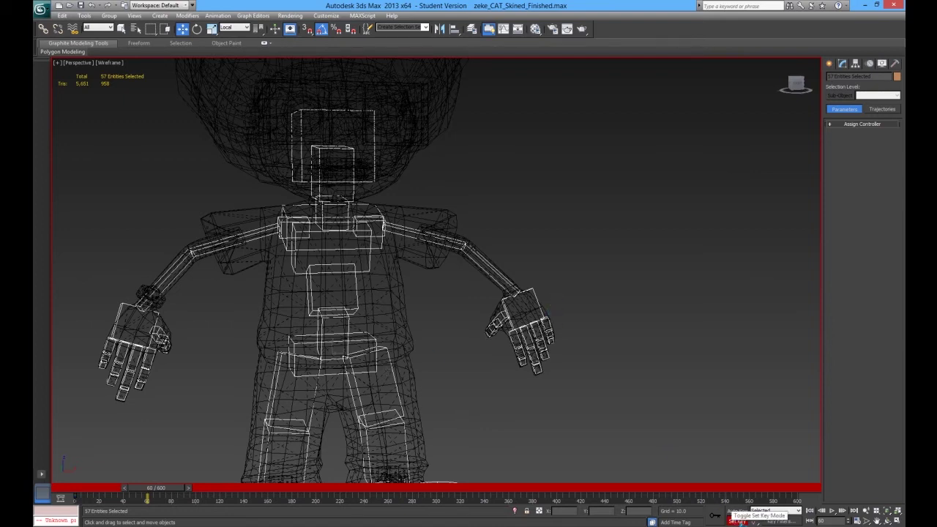
Raise the left hand bone from beside the hip to head height at frame 60, with the fingers pointing up.
click(532, 291)
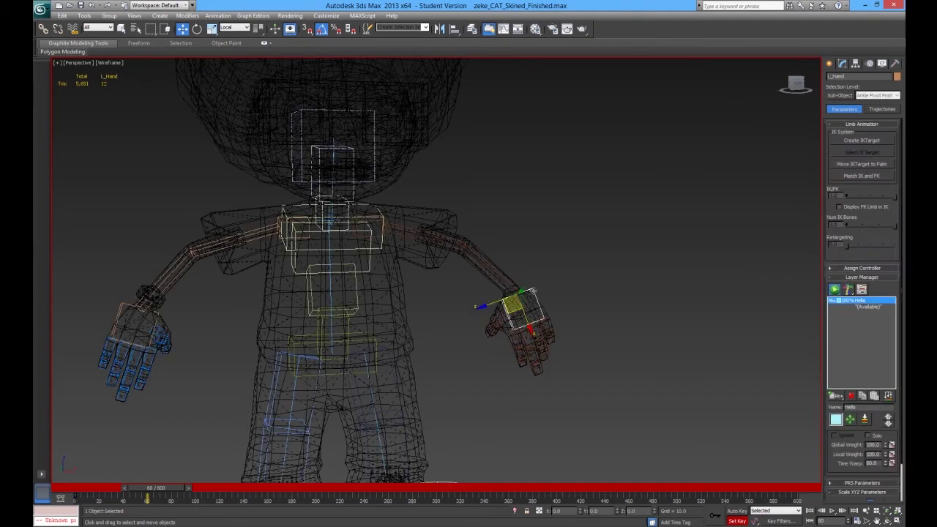
drag(515, 307, 500, 189)
key(e)
key(w)
key(e)
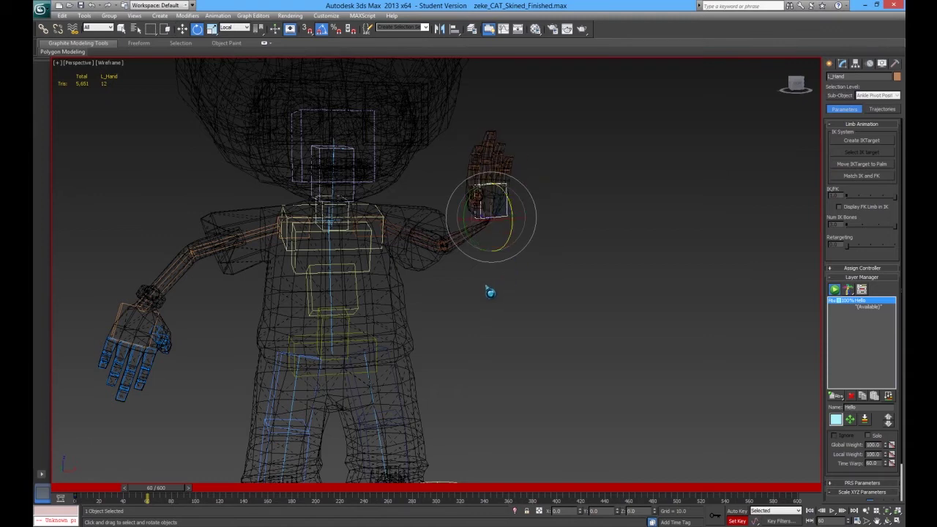
alt+middle_drag(487, 293, 461, 326)
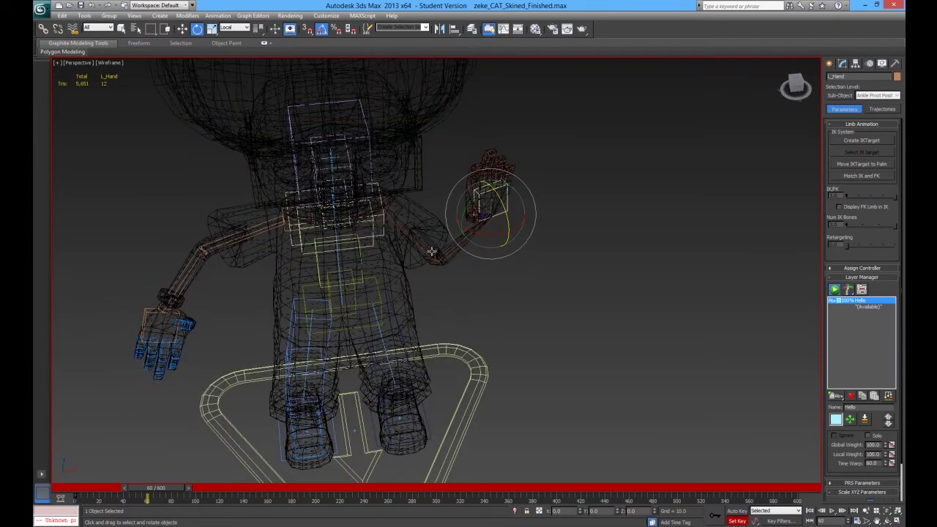
Adjust the raised left hand's position away from the body and rotate it slightly.
key(w)
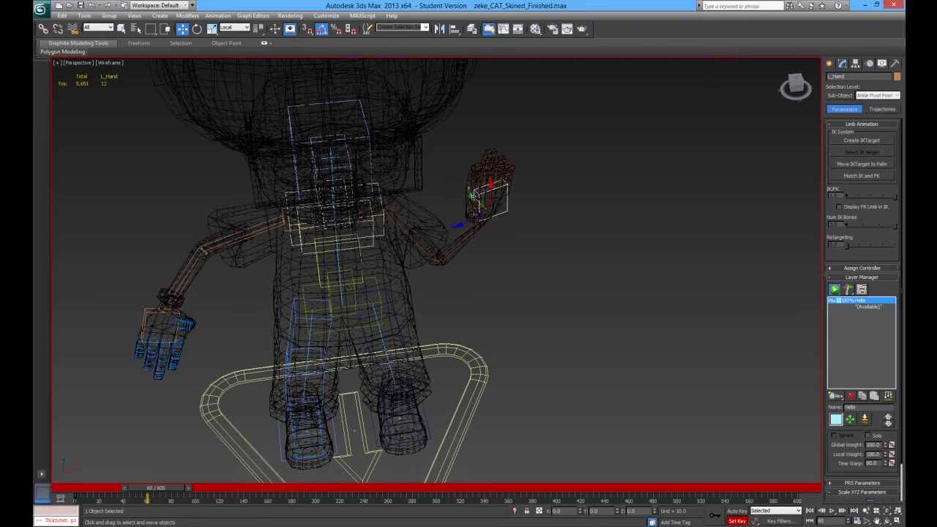
drag(440, 211, 479, 268)
alt+middle_drag(463, 301, 510, 281)
drag(460, 262, 443, 264)
alt+middle_drag(452, 327, 395, 324)
key(e)
drag(489, 268, 479, 271)
alt+middle_drag(483, 334, 508, 339)
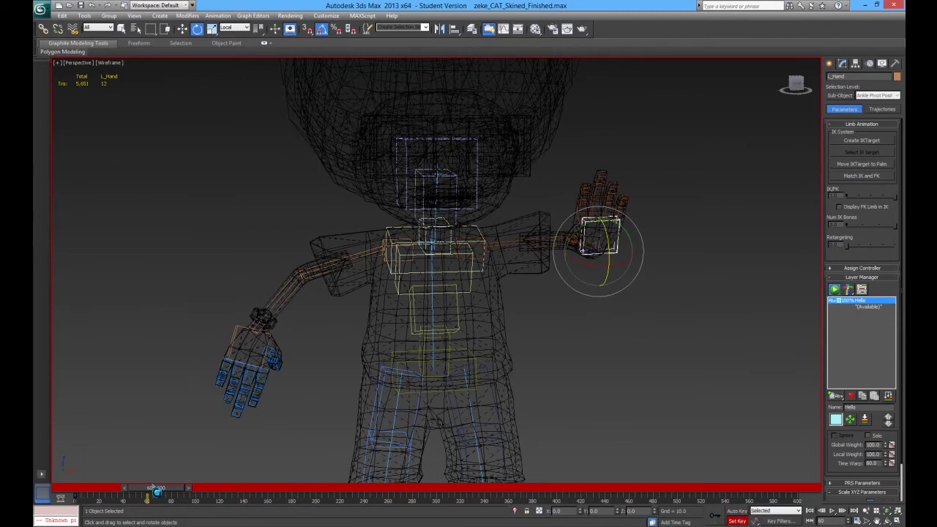
Scrub the timeline around frame 60 to test the hand pose and undo the last hand change.
mouse_move(163, 494)
mouse_down()
mouse_move(77, 496)
mouse_move(211, 497)
mouse_move(67, 488)
mouse_move(169, 495)
mouse_up()
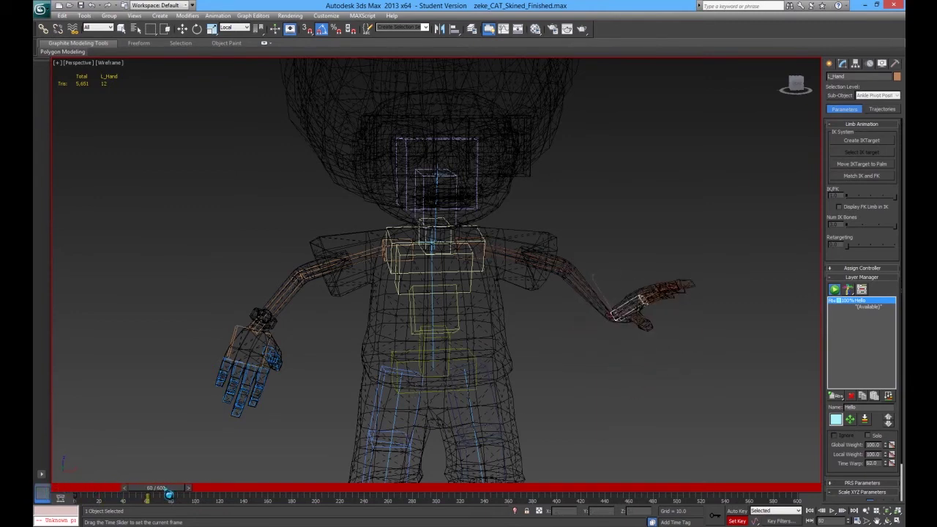
key(e)
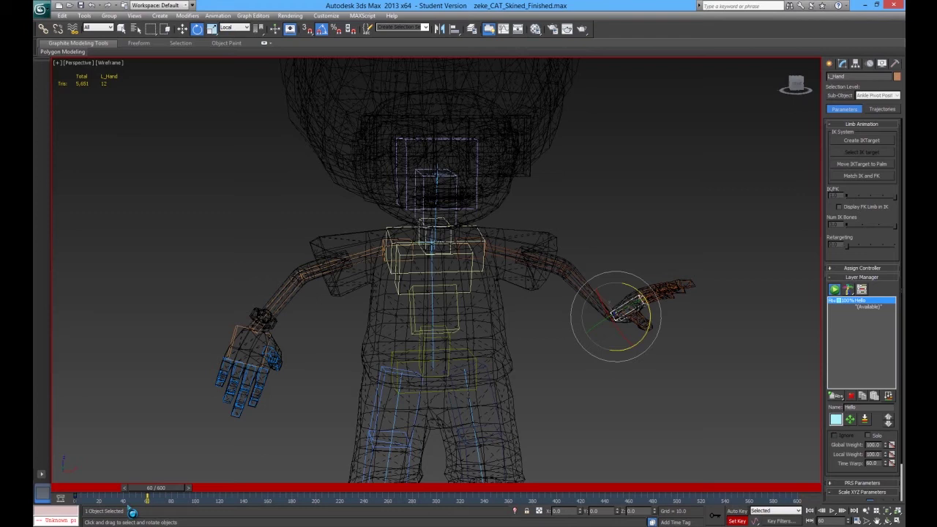
key(ctrl+z)
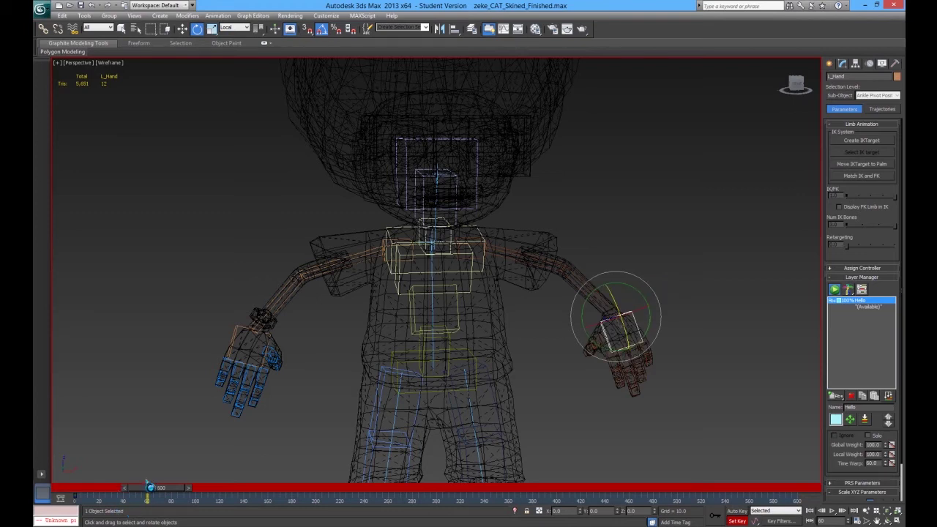
mouse_move(158, 495)
mouse_down()
mouse_move(86, 498)
mouse_move(158, 500)
mouse_up()
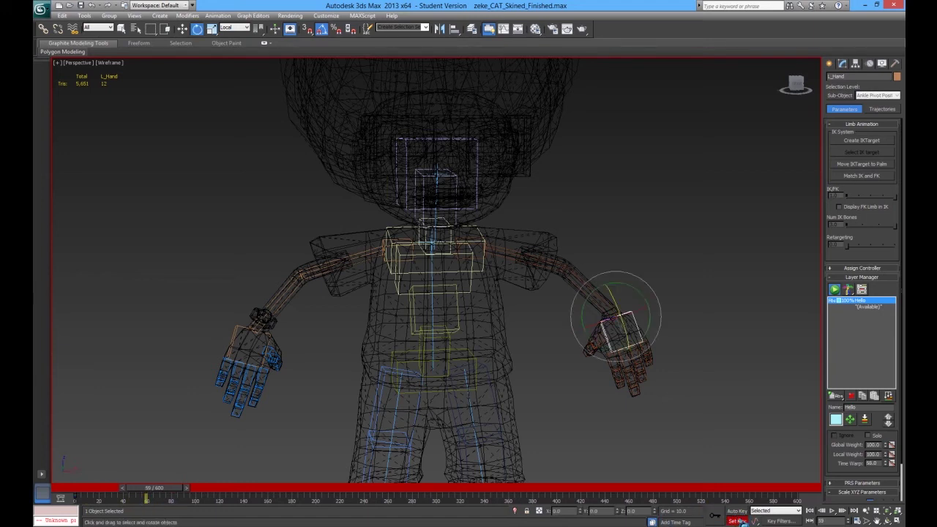
Switch from Set Key to Auto Key mode and place the time slider at frame 60.
click(738, 521)
click(736, 510)
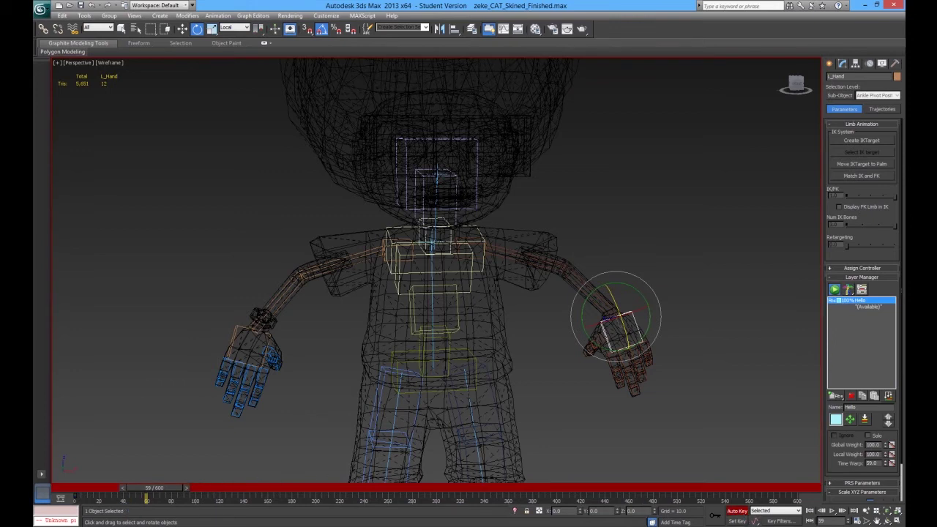
drag(152, 501, 158, 496)
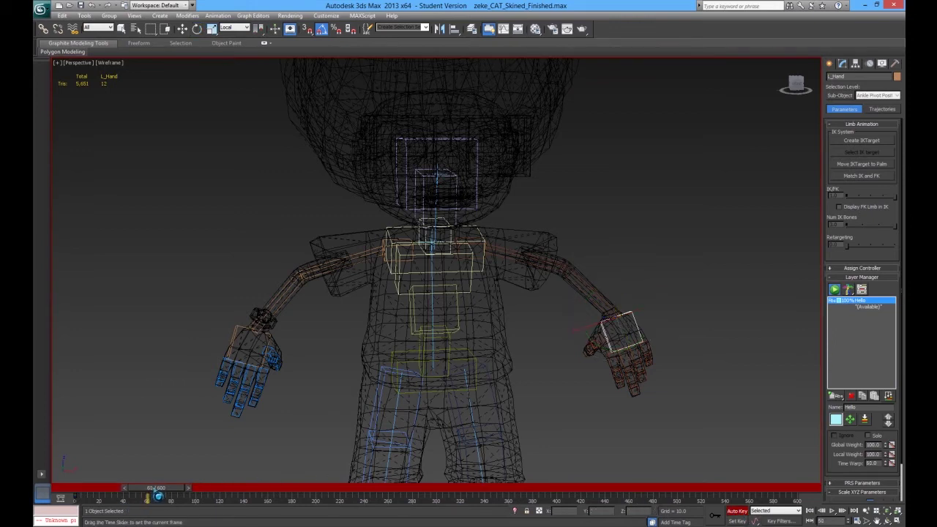
key(e)
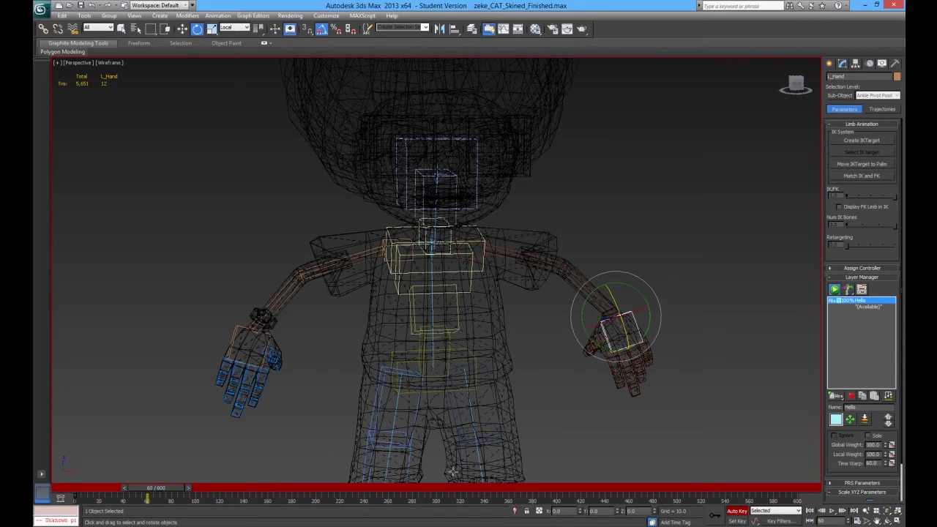
Lift the left hand bone outward from the hip and tilt it upward at frame 60.
middle_drag(618, 369, 591, 382)
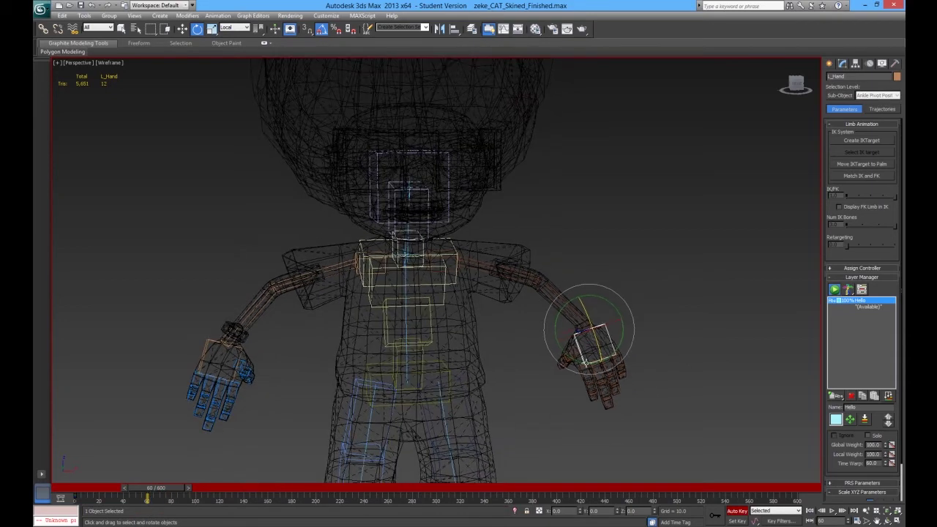
key(w)
key(e)
drag(599, 339, 585, 285)
key(w)
alt+middle_drag(564, 330, 565, 376)
drag(574, 304, 578, 315)
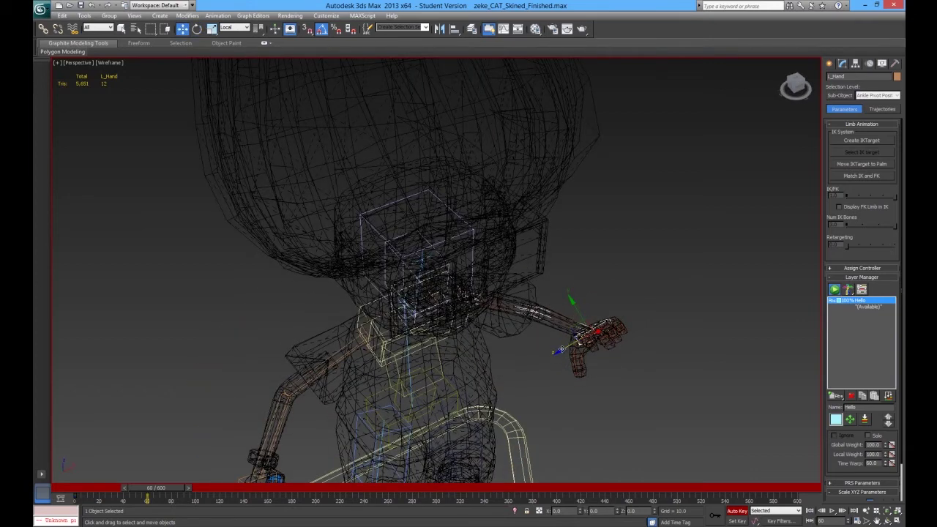
Move the left hand higher and farther forward, in front of the chest.
alt+middle_drag(550, 350, 529, 340)
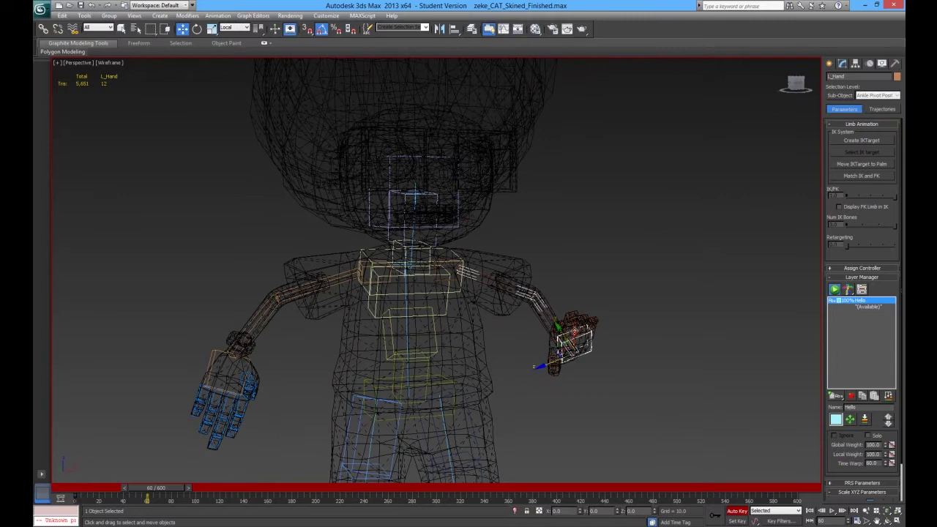
drag(574, 333, 574, 305)
alt+middle_drag(554, 326, 583, 333)
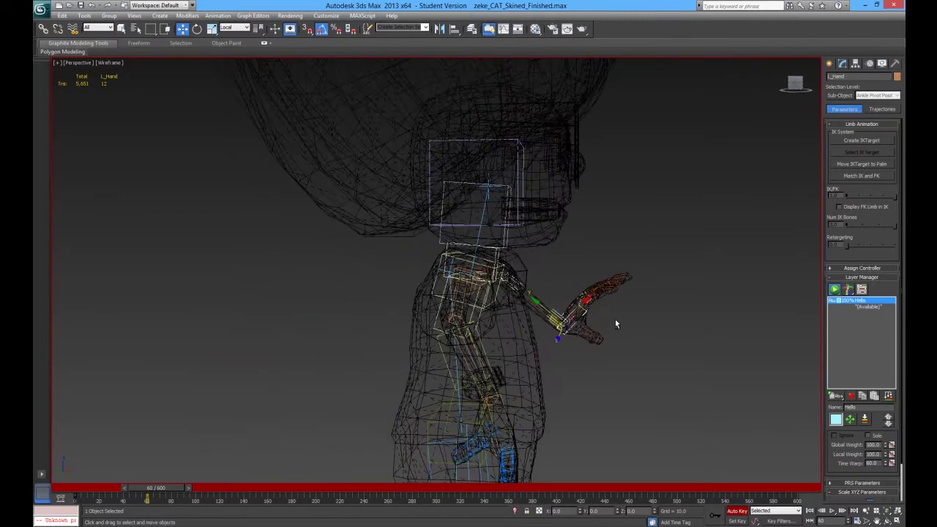
drag(560, 304, 585, 301)
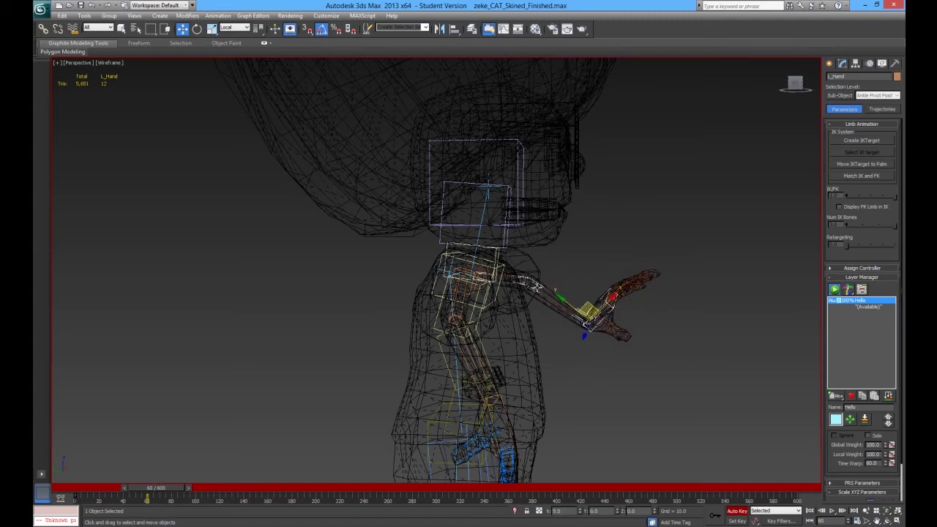
Select the left lower arm bone and move it slightly down to lower the elbow.
click(547, 291)
click(548, 291)
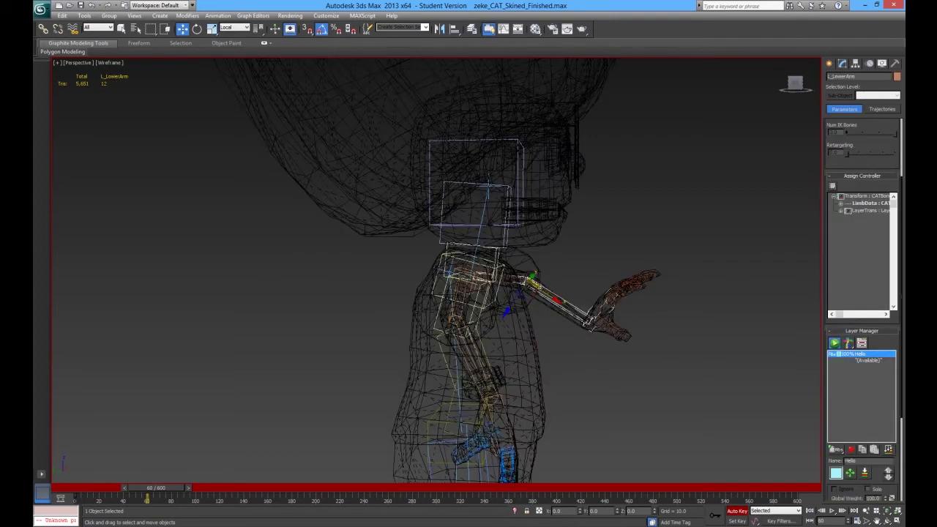
drag(511, 307, 504, 319)
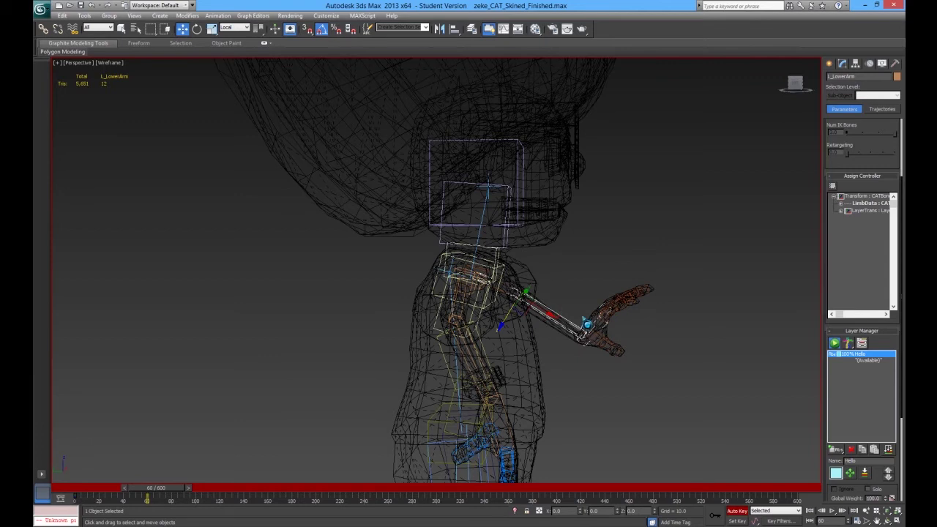
Reselect the left hand bone and reposition it from several angles until the forearm is level and the palm is raised.
click(583, 321)
click(592, 322)
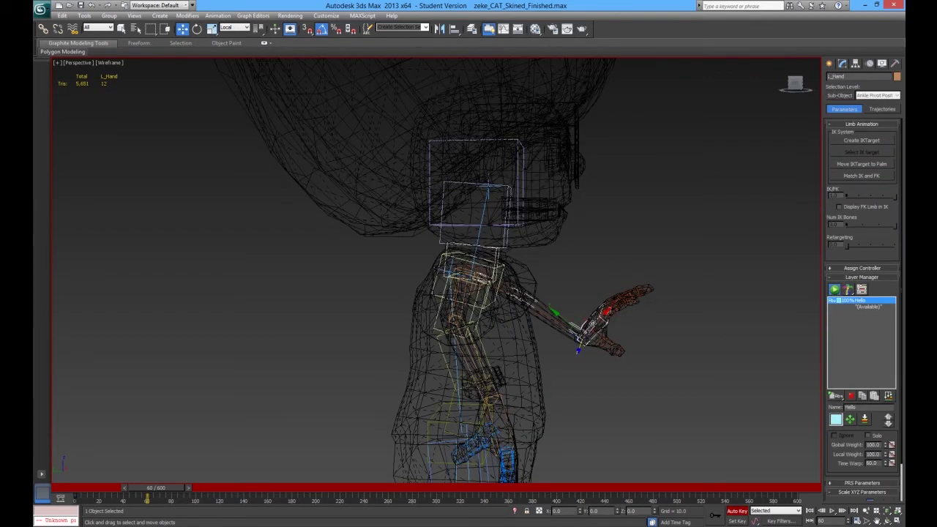
key(e)
key(w)
drag(601, 316, 559, 347)
alt+middle_drag(628, 395, 560, 359)
drag(547, 377, 502, 365)
drag(532, 329, 531, 317)
alt+middle_drag(512, 369, 570, 369)
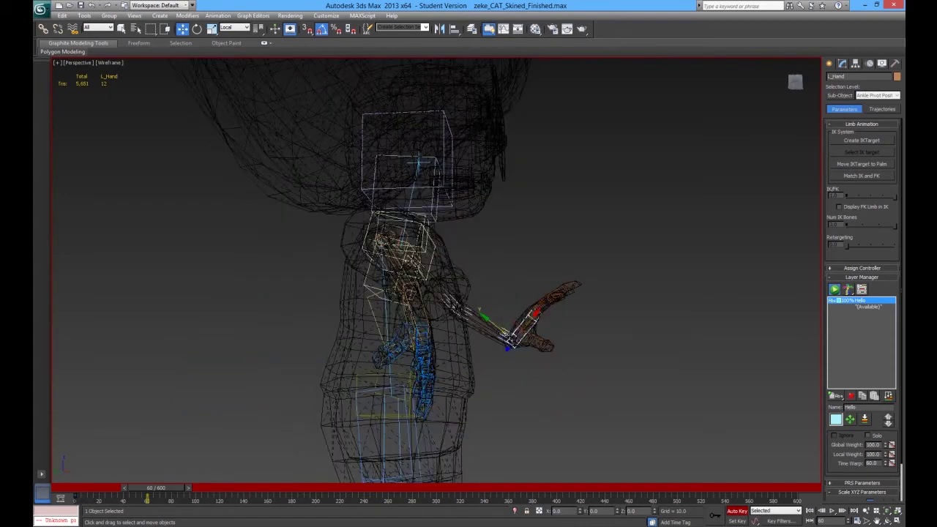
drag(514, 321, 526, 277)
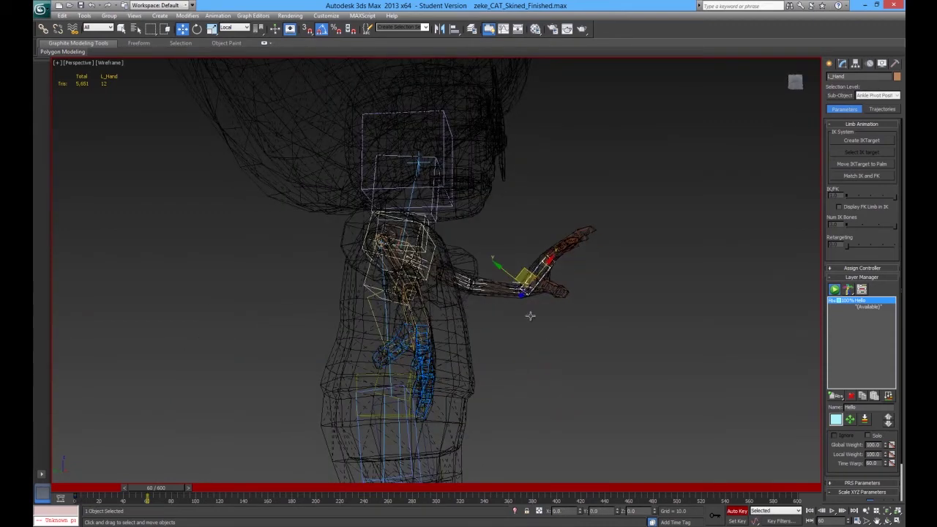
alt+middle_drag(531, 340, 583, 310)
click(582, 310)
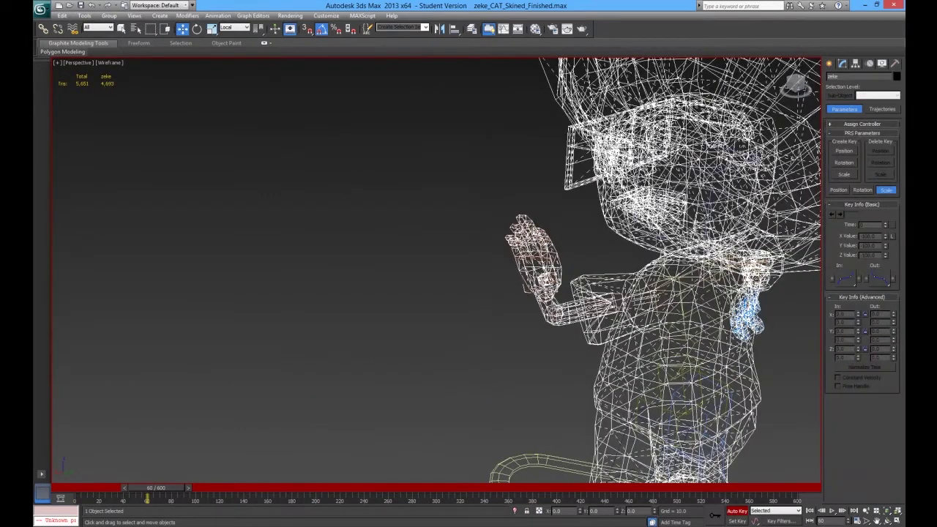
Rotate the left upper arm bone to bring the raised arm lower at frame 60.
click(590, 308)
key(e)
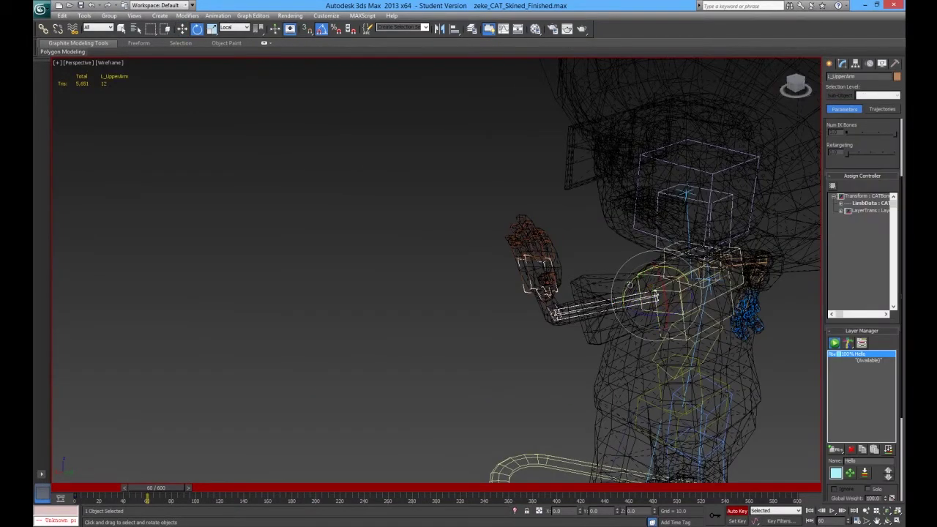
drag(628, 287, 554, 347)
alt+middle_drag(554, 347, 683, 333)
Move the left hand bone outward and back beside the torso, and rotate it so the palm faces forward.
click(608, 368)
click(607, 366)
key(w)
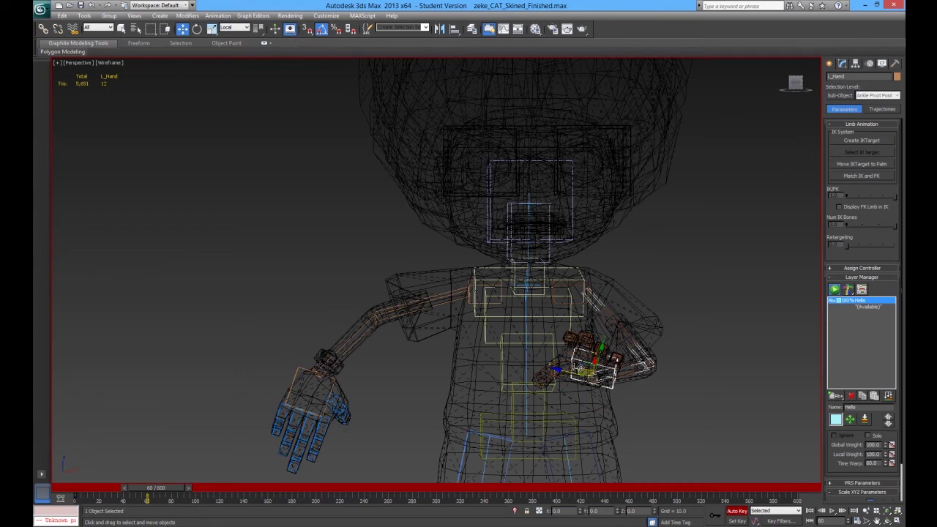
drag(587, 367, 629, 366)
alt+middle_drag(626, 368, 570, 382)
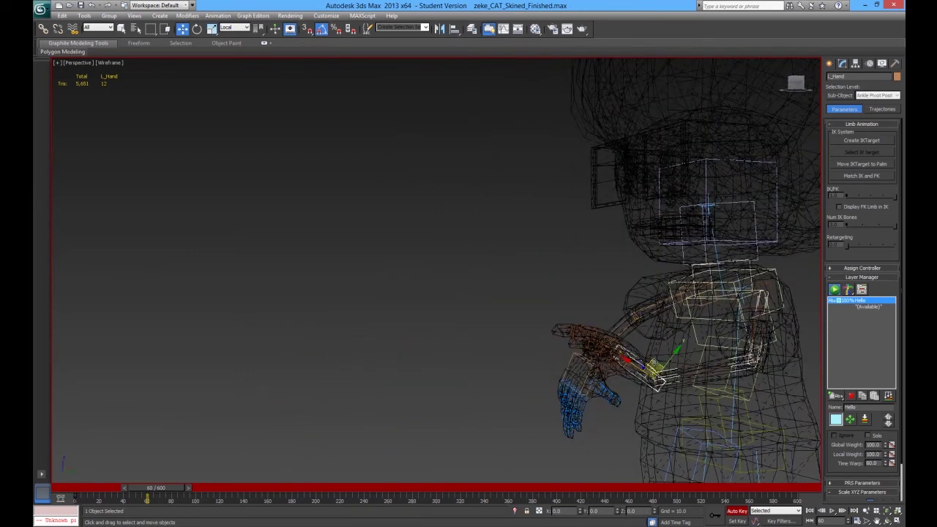
drag(654, 362, 696, 364)
alt+middle_drag(697, 363, 764, 345)
key(e)
drag(683, 370, 684, 357)
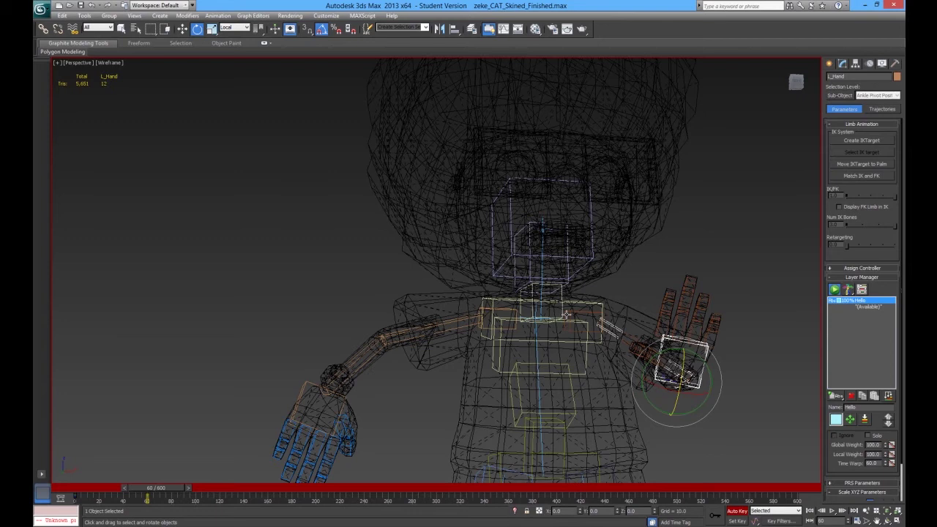
Examine the raised-hand pose on the shaded character from several angles.
key(F3)
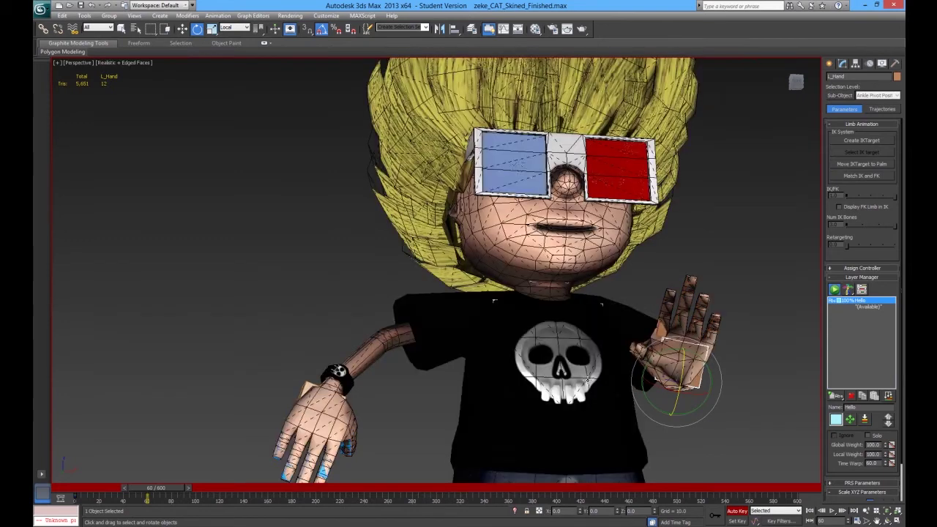
alt+middle_drag(591, 369, 536, 374)
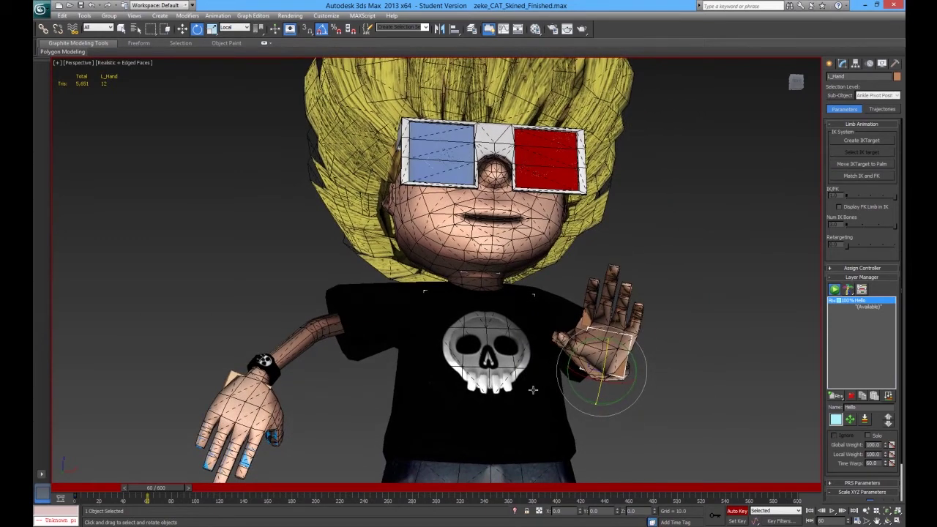
alt+middle_drag(497, 402, 430, 390)
scroll(476, 393, up, 5)
scroll(505, 376, down, 5)
scroll(431, 389, up, 5)
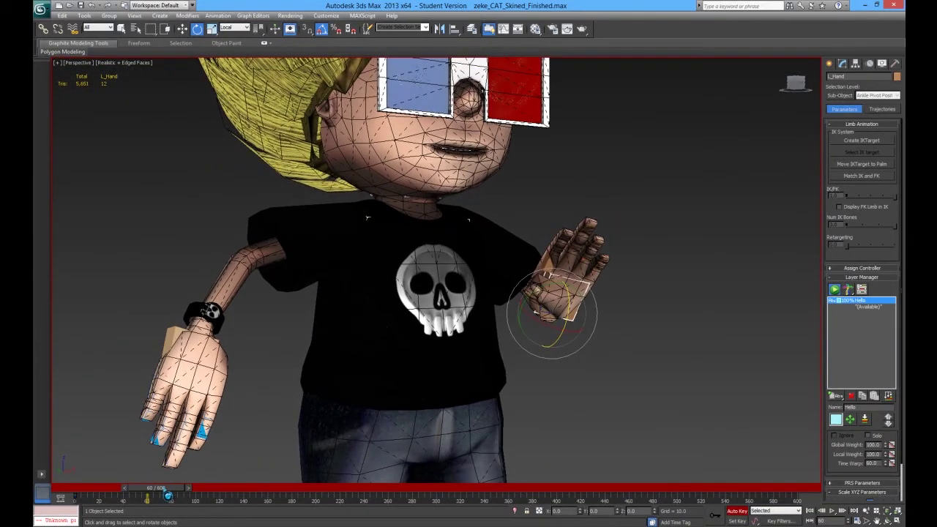
Scrub back to frame 36 to check the arm's motion in wireframe, and return to frame 60.
drag(165, 491, 144, 497)
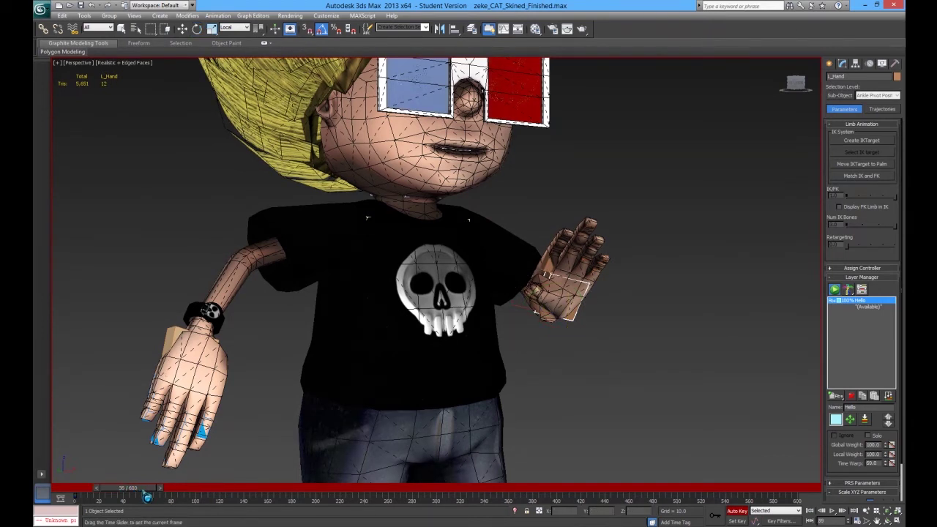
key(e)
key(F3)
key(q)
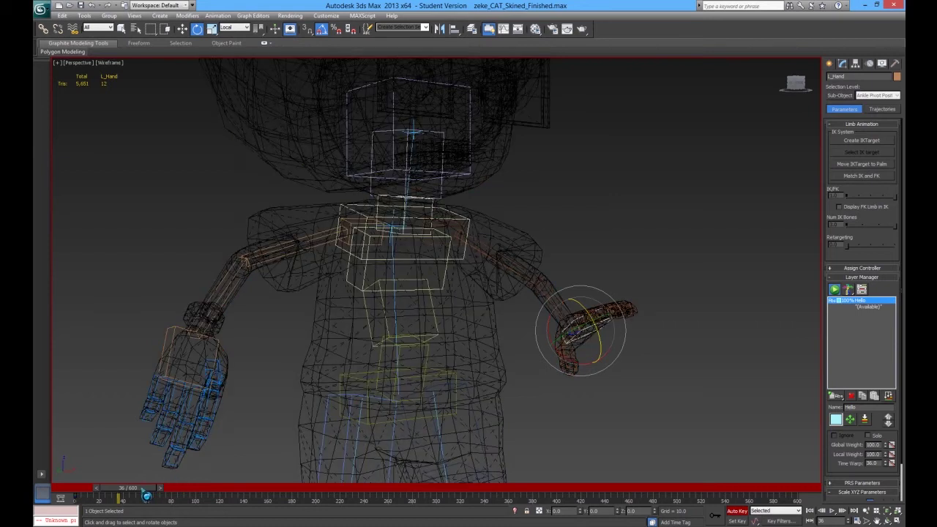
mouse_move(168, 497)
mouse_down()
mouse_move(149, 497)
mouse_move(192, 497)
mouse_move(108, 489)
mouse_move(175, 490)
mouse_up()
key(e)
alt+middle_drag(477, 399, 467, 438)
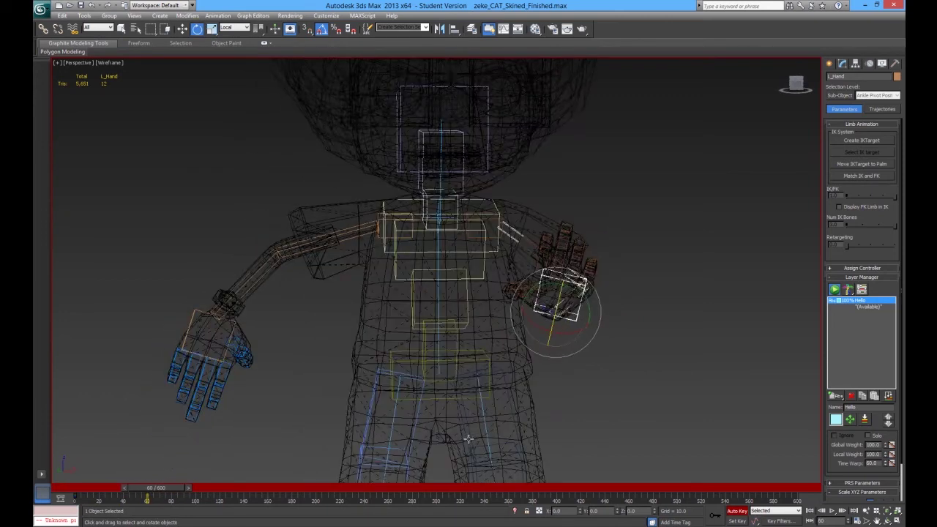
At frame 75, tilt the left hand inward and move it toward the body as the first wave position.
key(w)
key(e)
drag(177, 495, 195, 492)
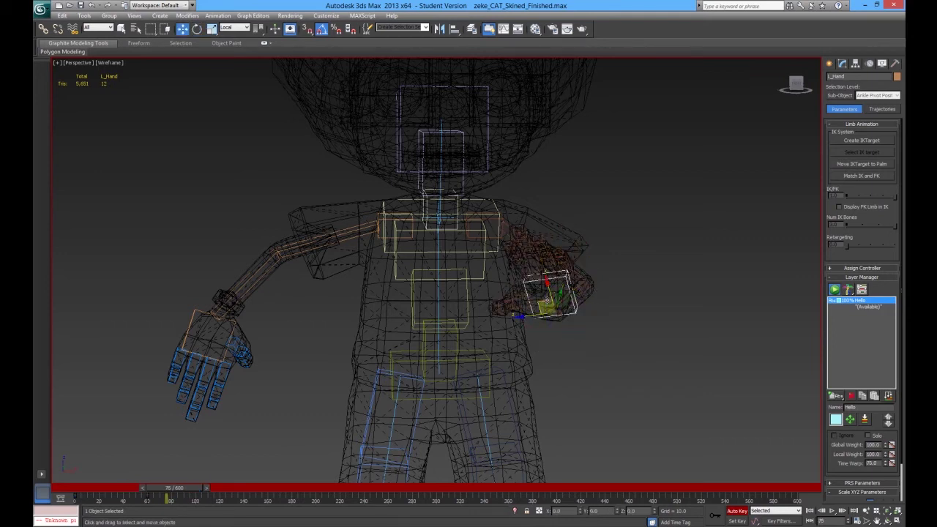
drag(546, 301, 533, 290)
At frame 90, rotate the left hand outward so the fingers point away from the head.
drag(188, 504, 205, 476)
key(e)
drag(534, 276, 559, 280)
key(w)
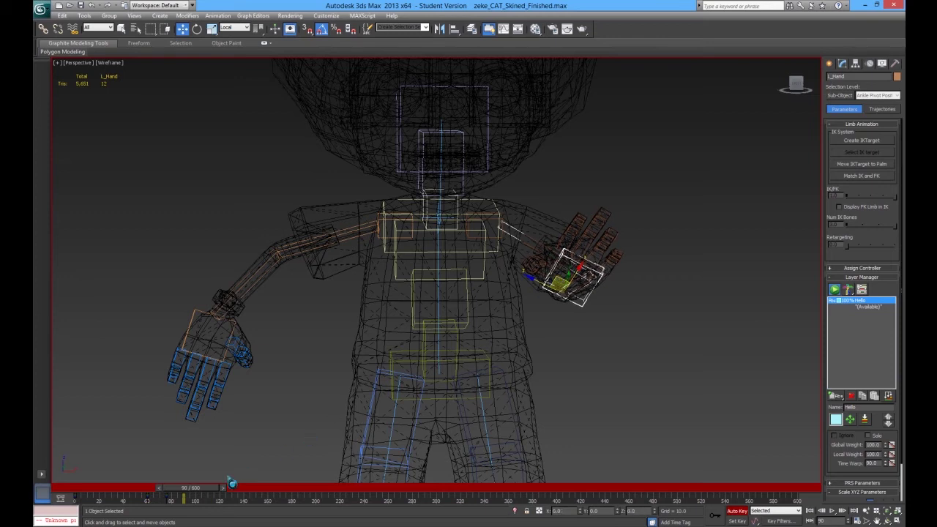
At frame 109, swing the left hand back inward toward the body.
drag(209, 492, 229, 488)
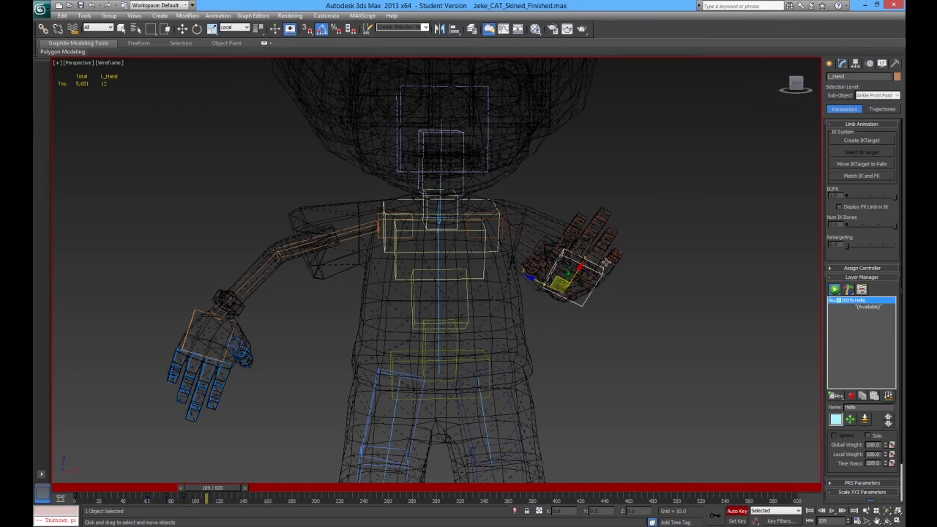
key(e)
drag(602, 265, 528, 281)
key(w)
Advance past frame 109 and rotate and move the left hand outward for the last wave position.
drag(235, 492, 254, 492)
key(e)
drag(549, 263, 542, 241)
key(w)
drag(538, 278, 571, 272)
Scrub past the waving keys to frame 180 with the full character in view.
drag(237, 497, 275, 489)
alt+middle_drag(393, 340, 456, 422)
scroll(410, 351, down, 3)
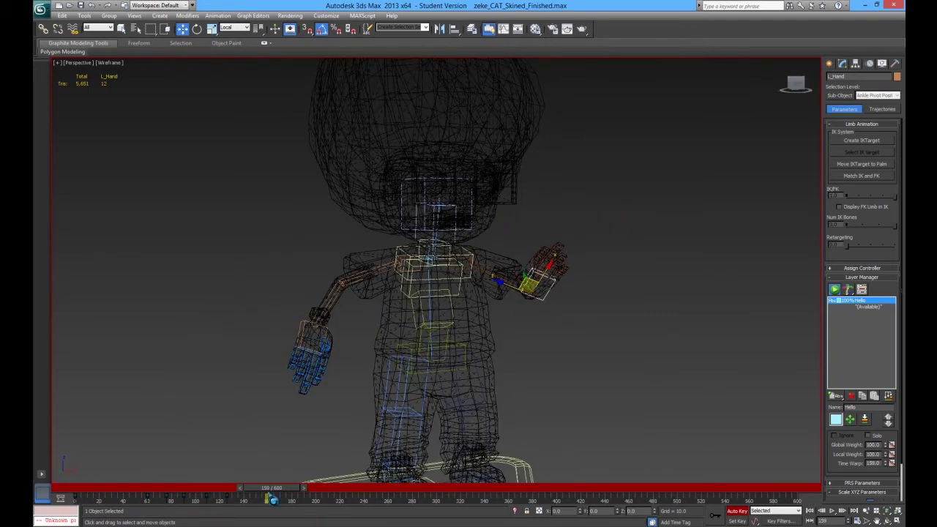
drag(270, 494, 300, 499)
click(182, 30)
middle_drag(256, 267, 223, 274)
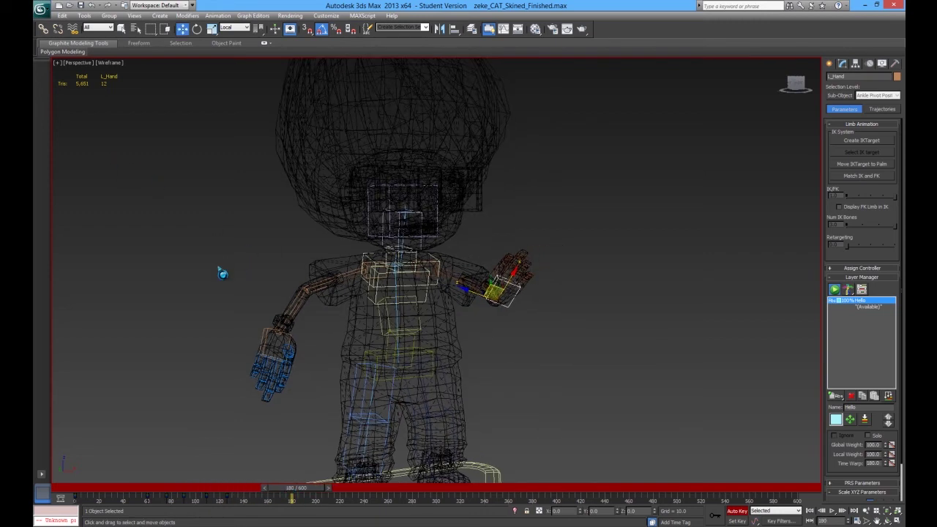
Try Shaded display with the zeke mesh selected, and set the viewport to Realistic.
click(108, 66)
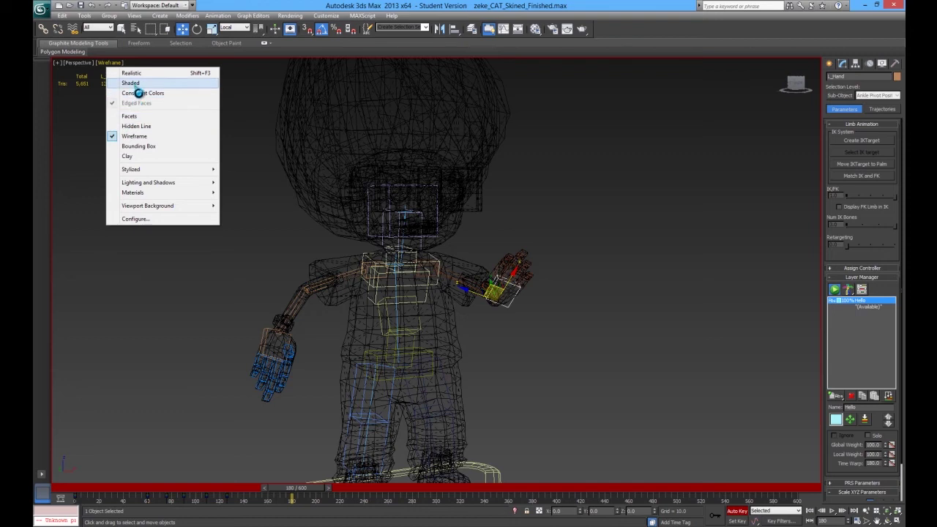
click(135, 84)
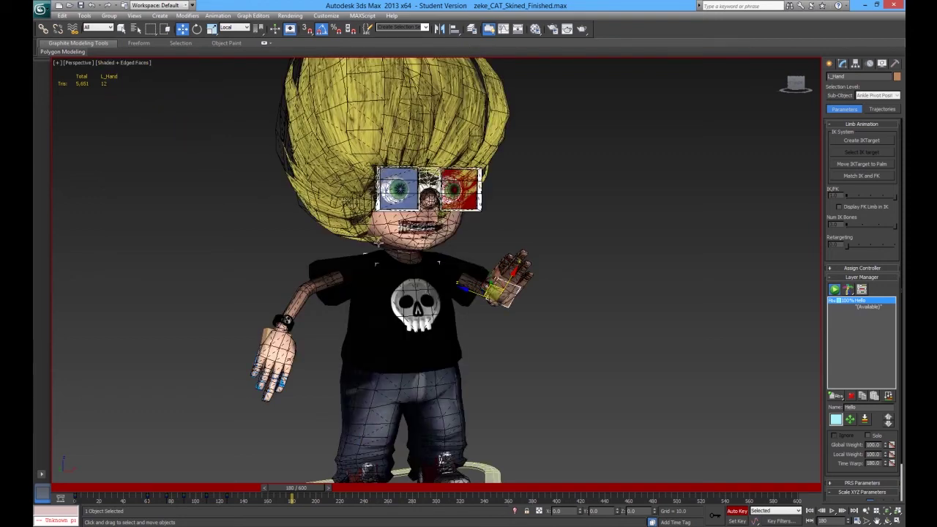
alt+middle_drag(378, 242, 382, 224)
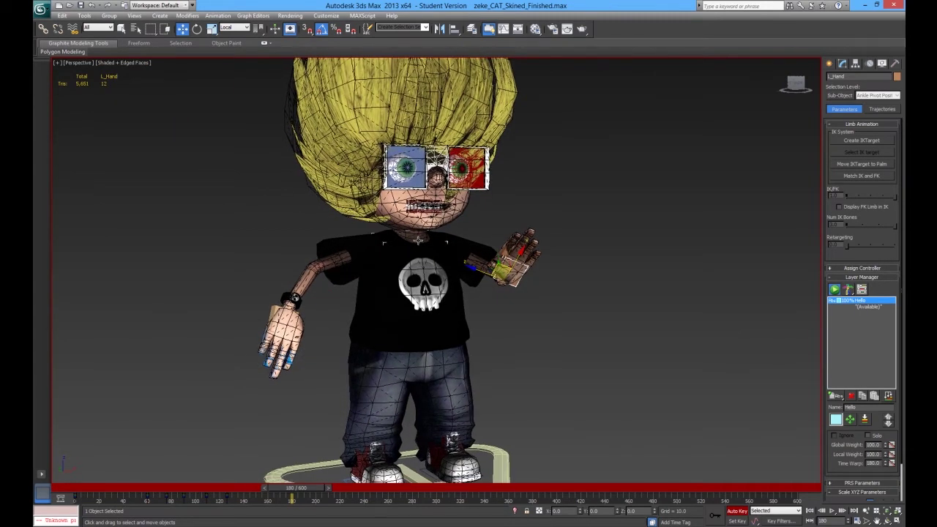
click(394, 270)
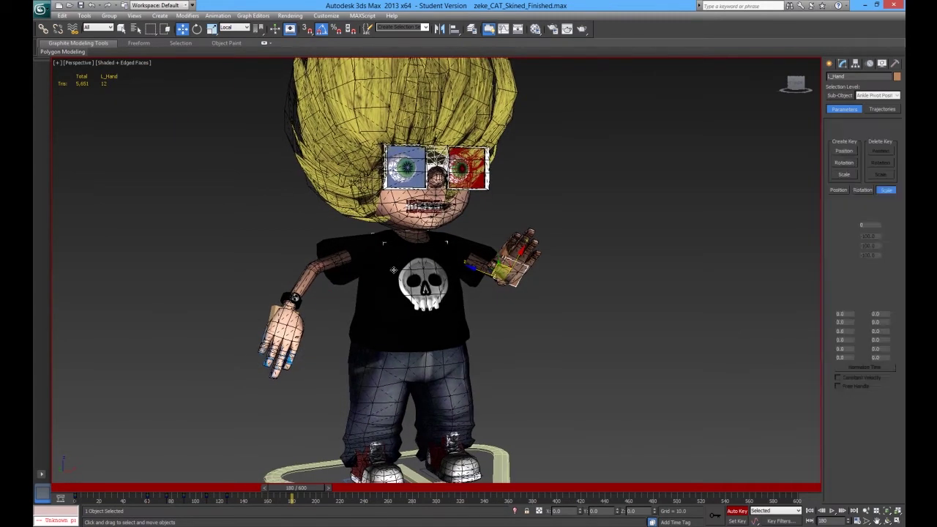
click(123, 63)
click(139, 74)
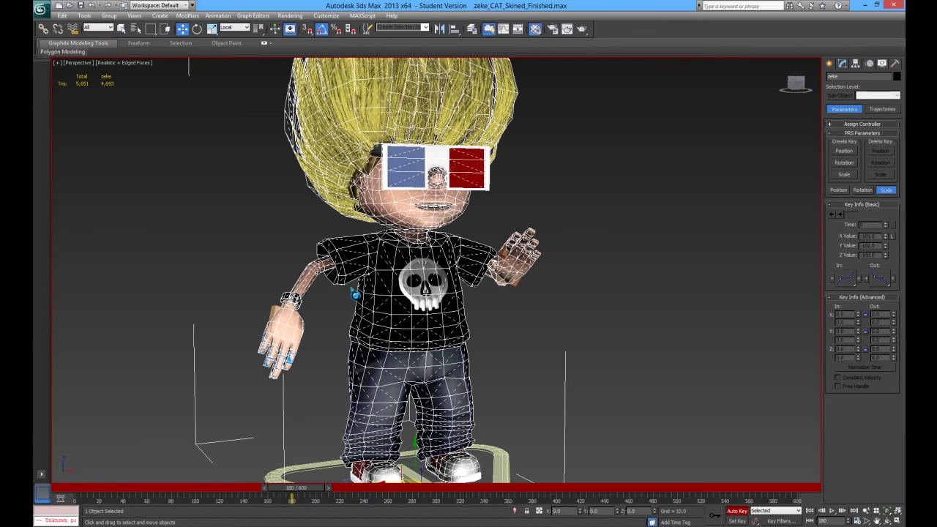
Look at the Zeke material in the Material Editor and display viewport materials as Shaded Materials without Maps.
key(m)
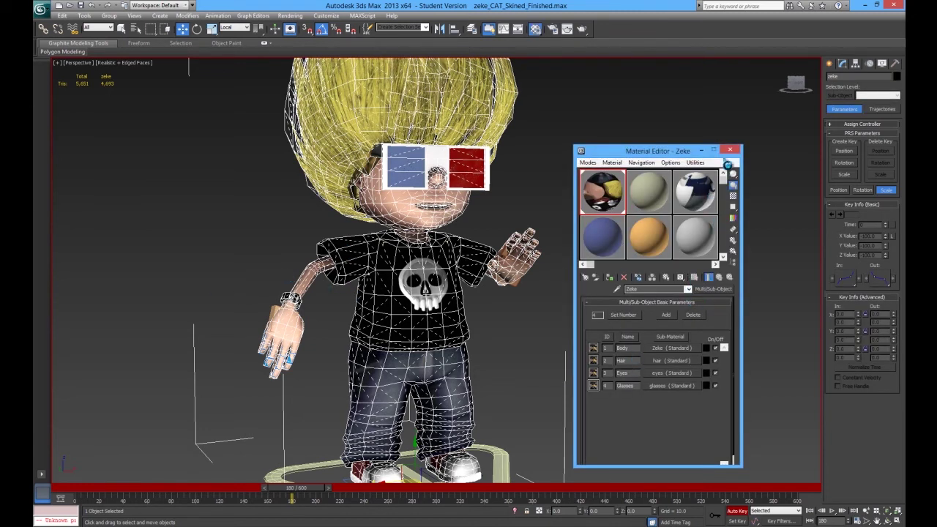
click(731, 151)
click(135, 15)
mouse_move(156, 149)
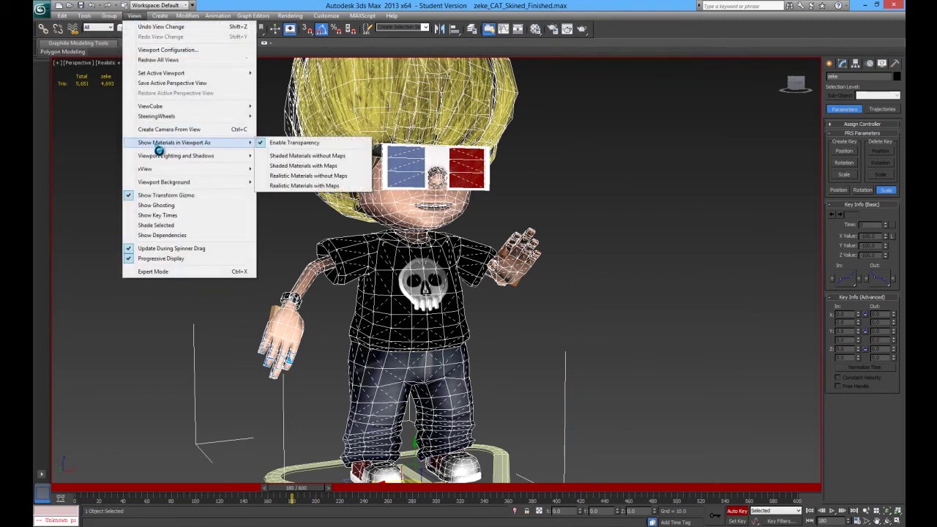
click(286, 156)
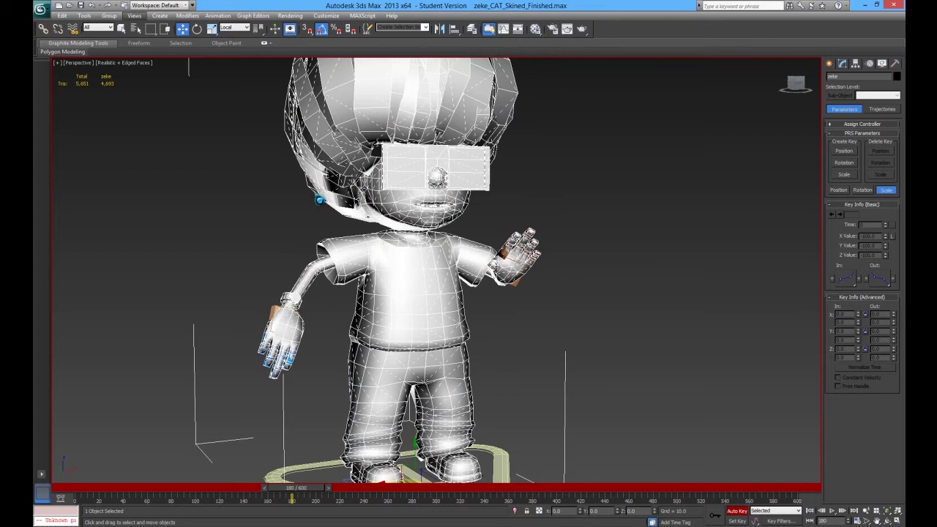
Play the greeting animation from frame 0 to review the wave.
mouse_move(362, 275)
alt+middle_down()
mouse_move(362, 294)
mouse_move(364, 281)
alt+middle_up()
alt+middle_drag(388, 347, 337, 355)
drag(317, 492, 73, 492)
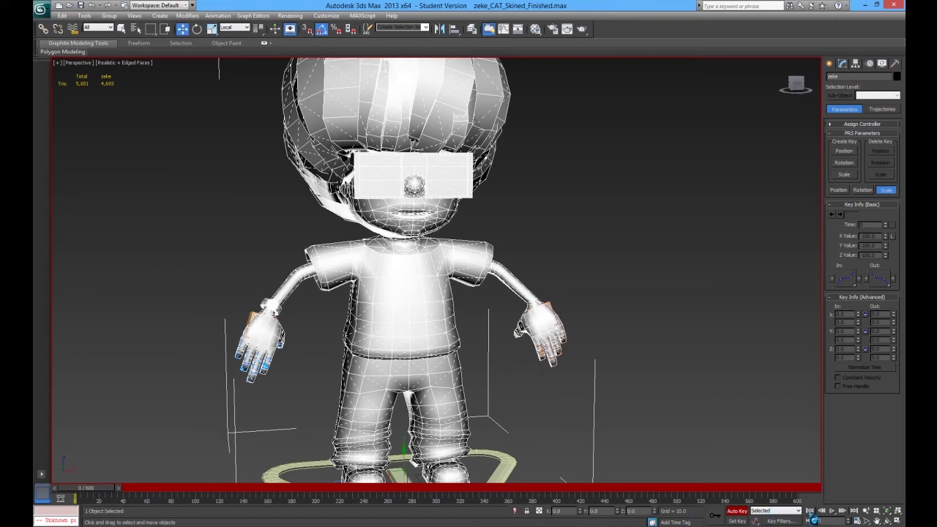
click(832, 513)
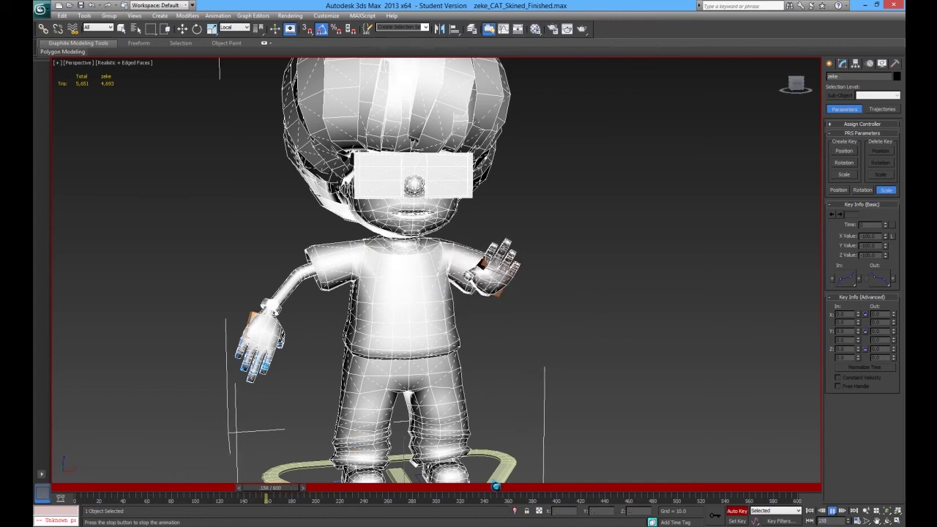
click(825, 510)
Select the left hand bone and try copying only its frame 0 key to frame 149.
drag(298, 496, 192, 495)
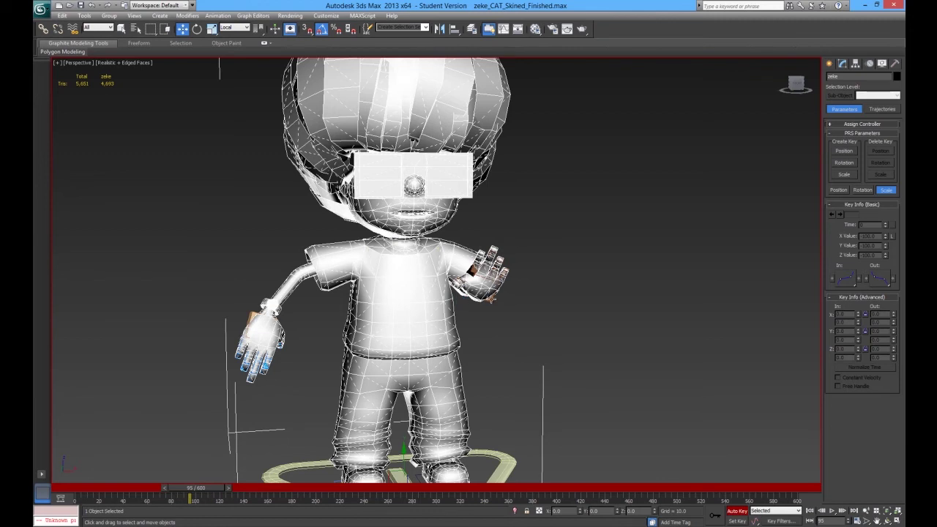
click(492, 298)
mouse_move(227, 494)
mouse_down()
mouse_move(289, 495)
mouse_move(220, 495)
mouse_move(234, 495)
mouse_up()
key(w)
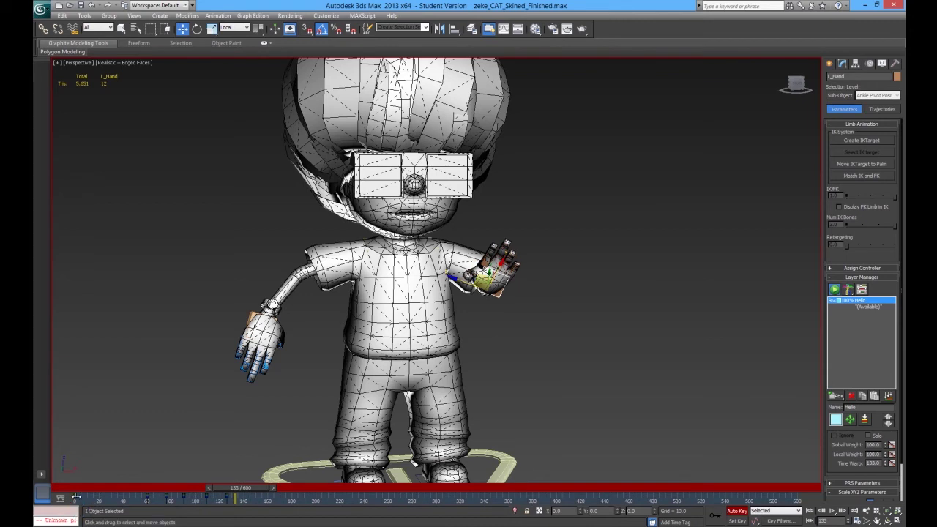
shift+drag(119, 499, 257, 500)
key(w)
alt+middle_drag(497, 322, 513, 337)
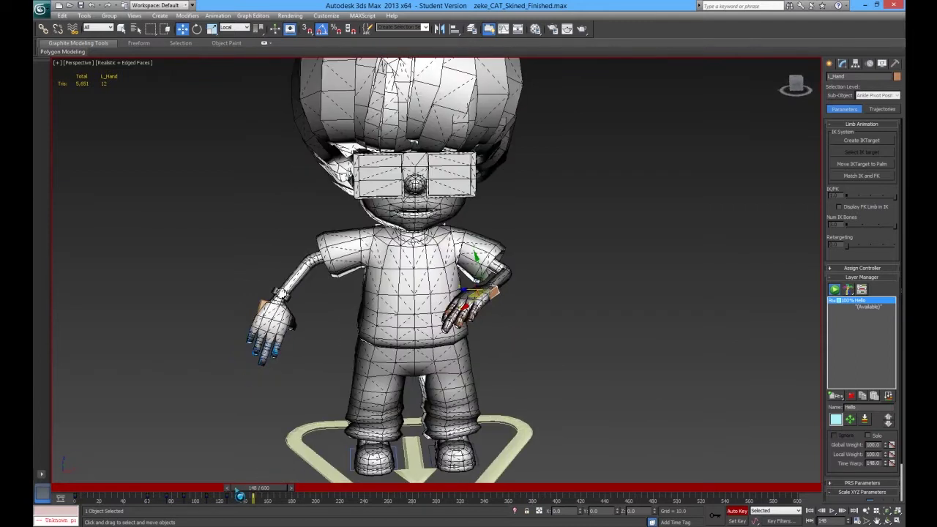
mouse_move(246, 497)
mouse_down()
mouse_move(67, 494)
mouse_move(255, 490)
mouse_up()
Select the left upper arm with all its child bones and delete the copied key at frame 149.
key(w)
key(F3)
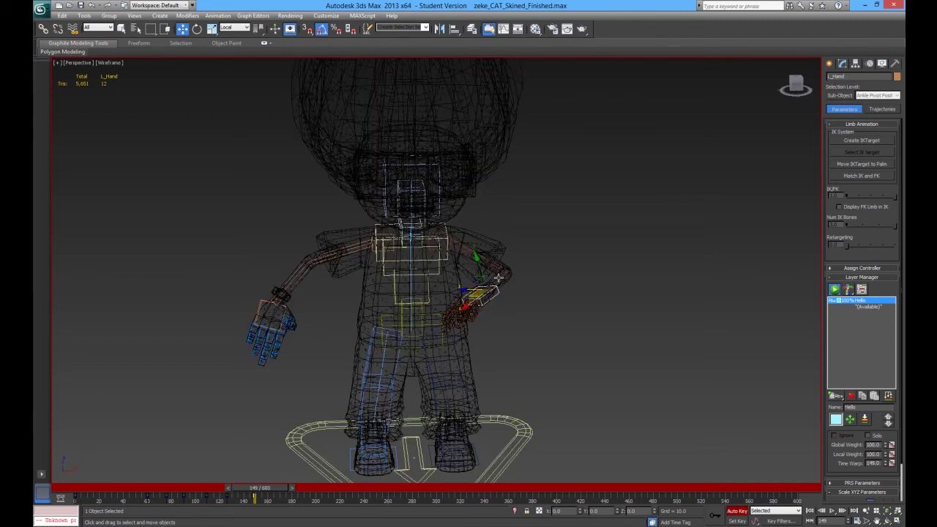
click(499, 278)
click(499, 278)
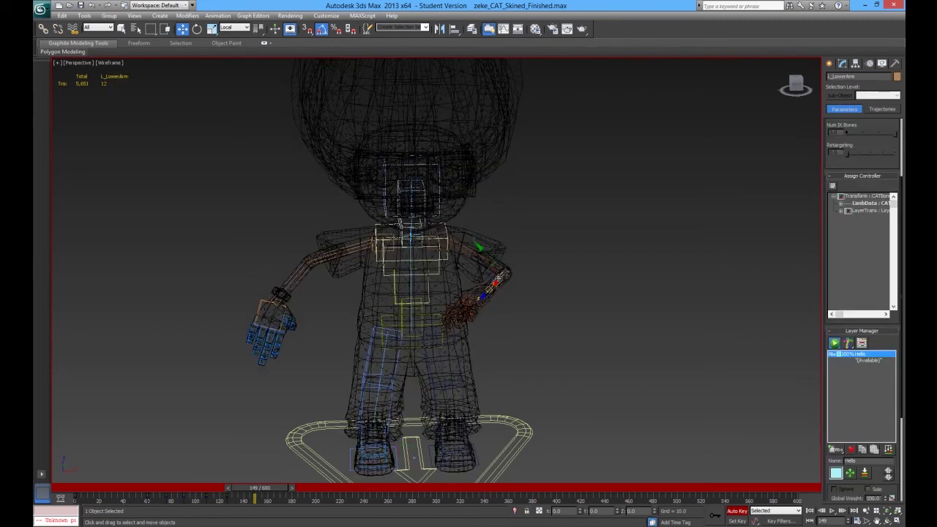
double_click(472, 251)
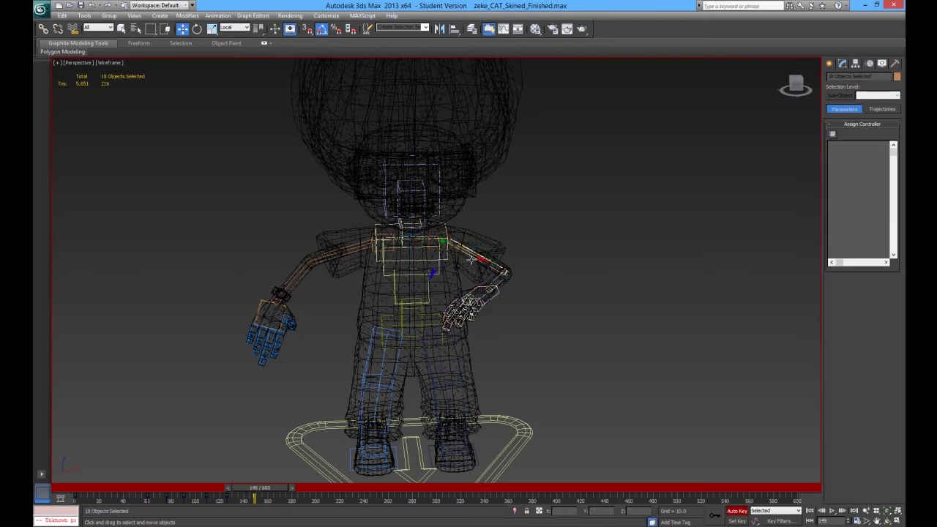
key(Delete)
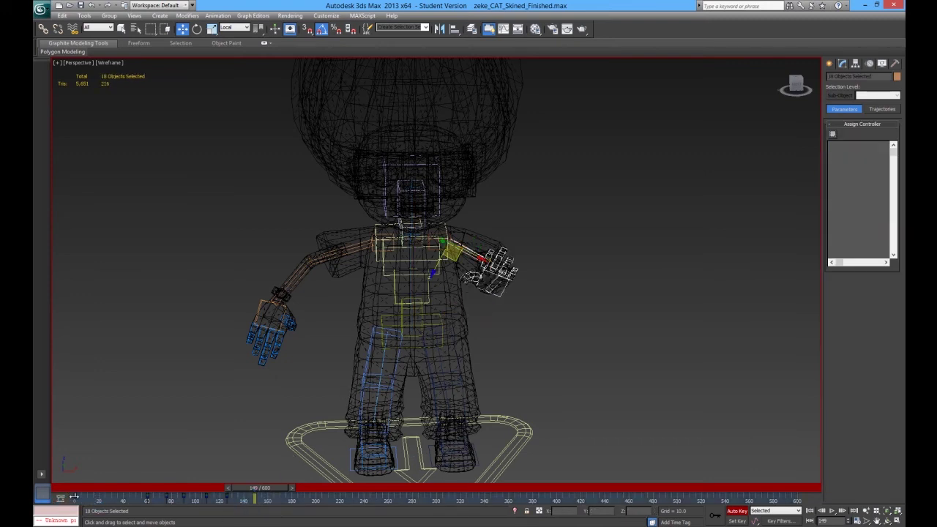
Copy the selected left arm bones' frame 0 keys to frame 149 and scrub back to frame 68.
mouse_move(85, 496)
shift+mouse_down()
mouse_move(254, 500)
mouse_move(199, 497)
mouse_move(276, 493)
mouse_move(73, 489)
mouse_move(256, 482)
mouse_move(188, 481)
shift+mouse_up()
key(w)
key(F3)
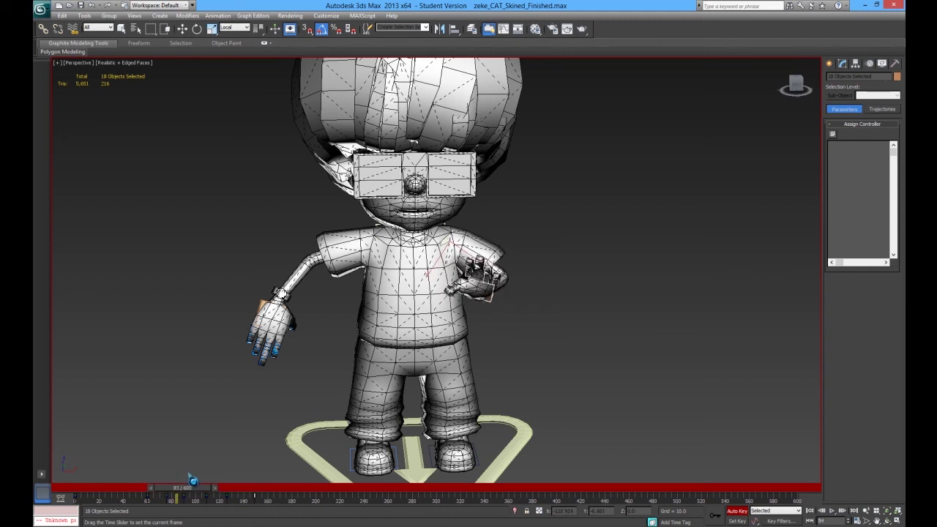
key(F3)
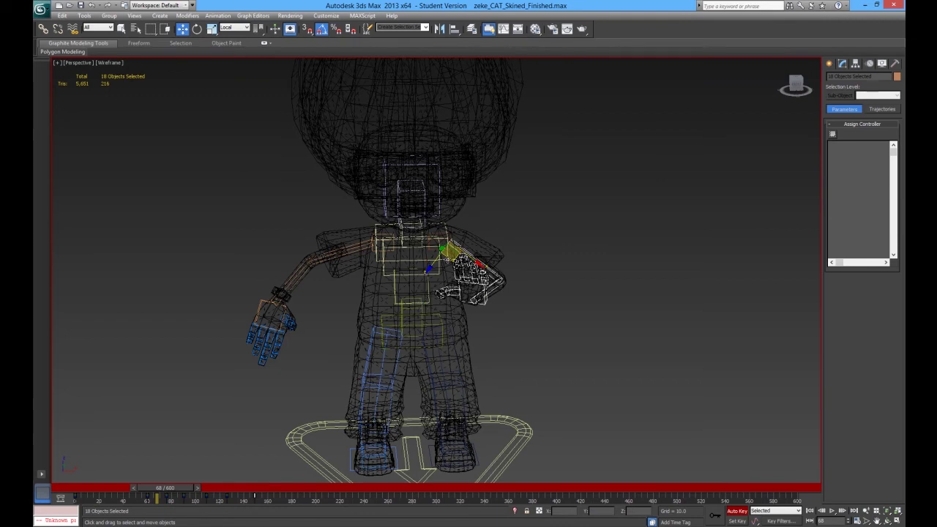
Select the upper spine bone, Spine_04, and rotate it slightly at frame 68 to accompany the wave.
click(443, 258)
click(444, 257)
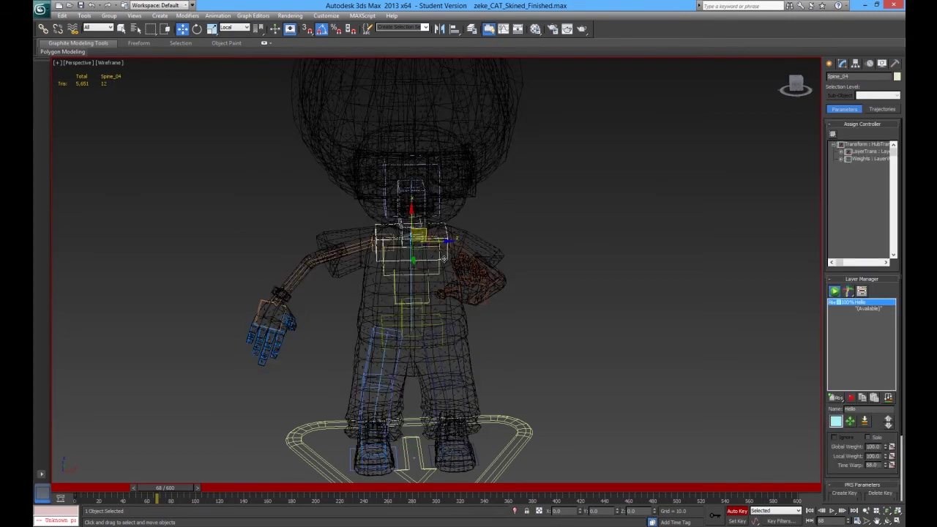
key(F3)
key(e)
drag(429, 257, 426, 258)
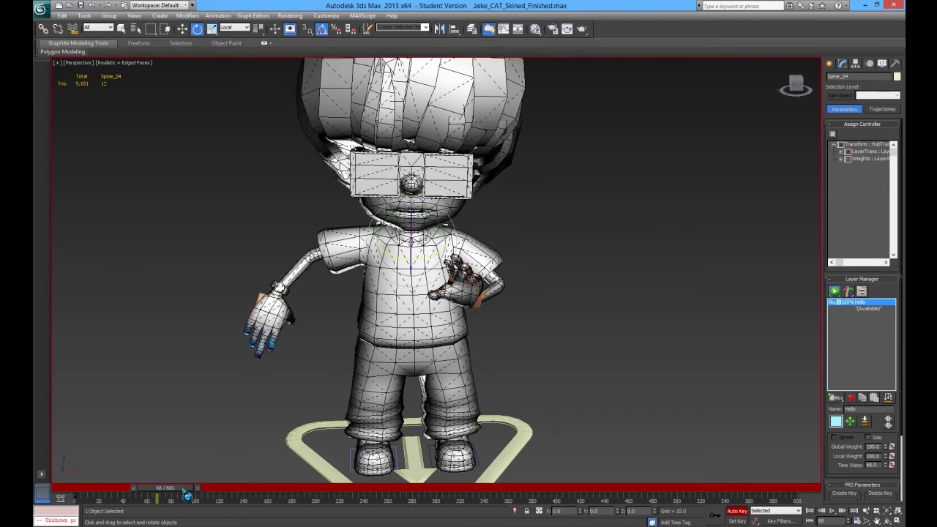
Rotate the upper spine bone slightly in the opposite direction at frame 91 and advance to frame 114.
drag(188, 497, 209, 493)
key(e)
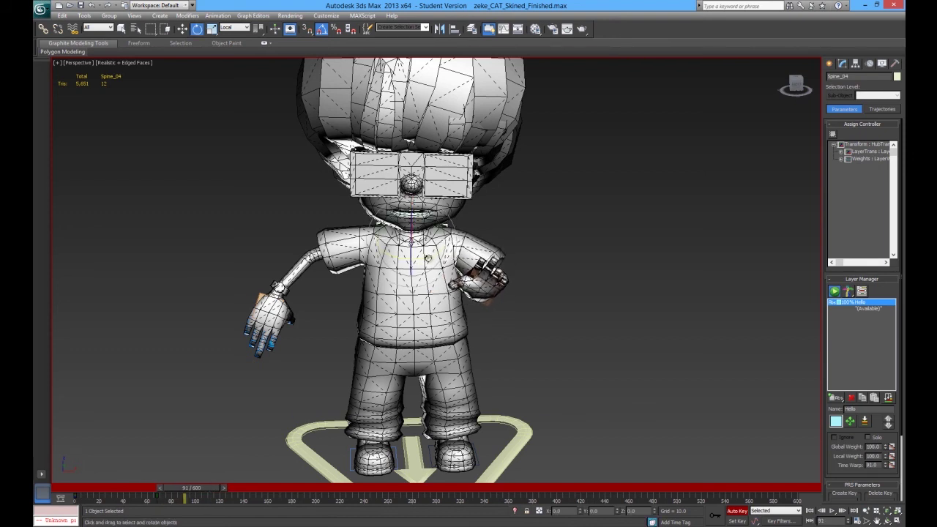
drag(428, 257, 429, 258)
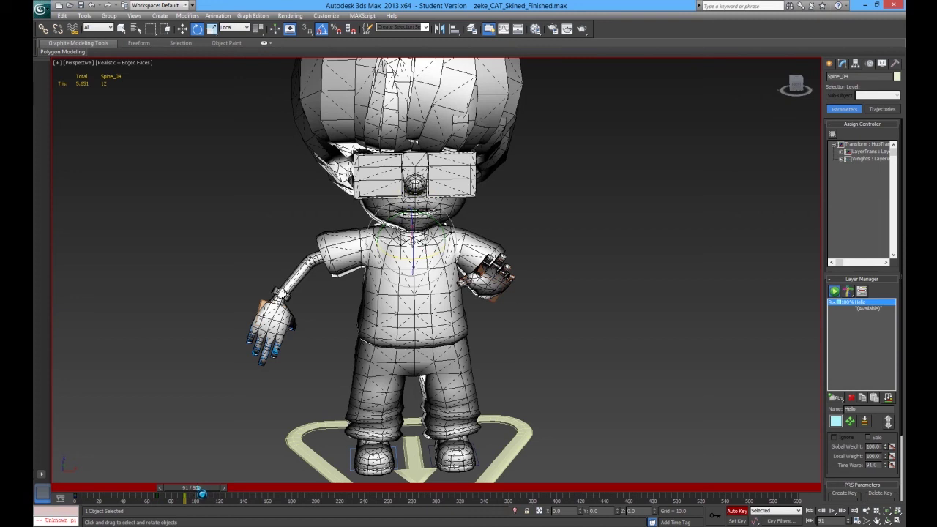
drag(199, 490, 224, 496)
key(e)
key(F3)
key(e)
key(F3)
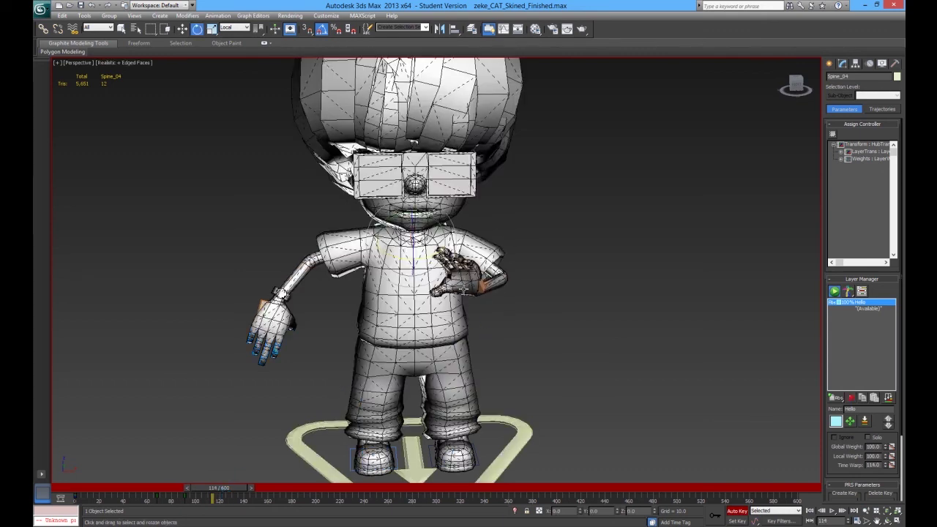
Select the Head bone, rotate it slightly at an earlier frame of the wave, and scrub to frame 150.
middle_drag(488, 334, 488, 342)
key(F3)
click(385, 183)
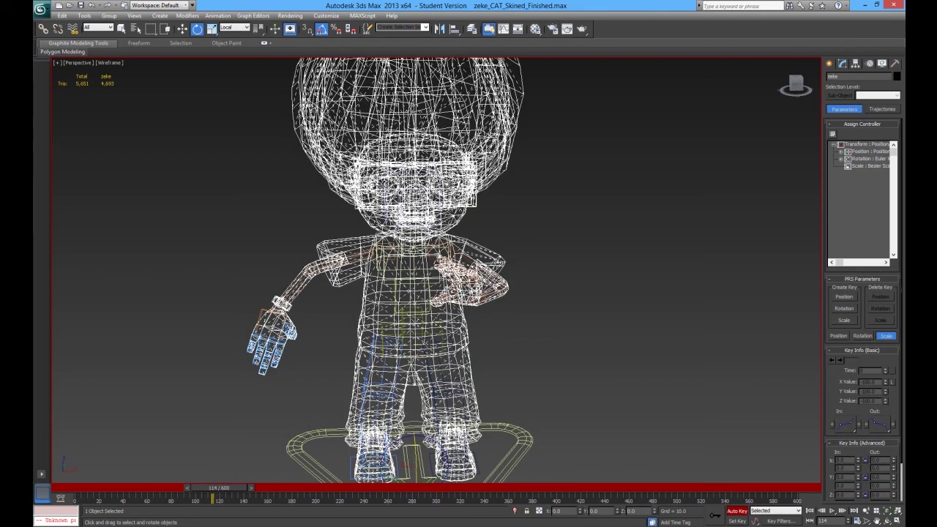
click(386, 181)
key(F3)
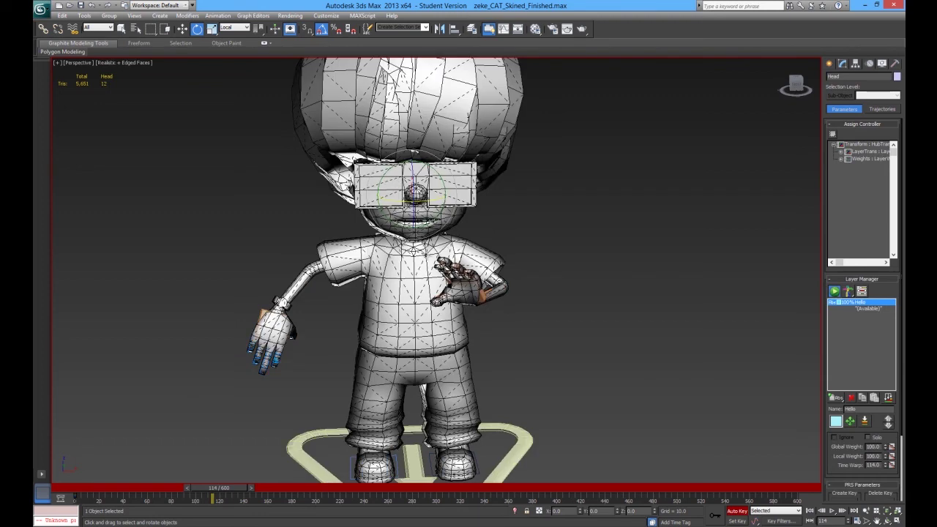
alt+middle_drag(392, 265, 452, 269)
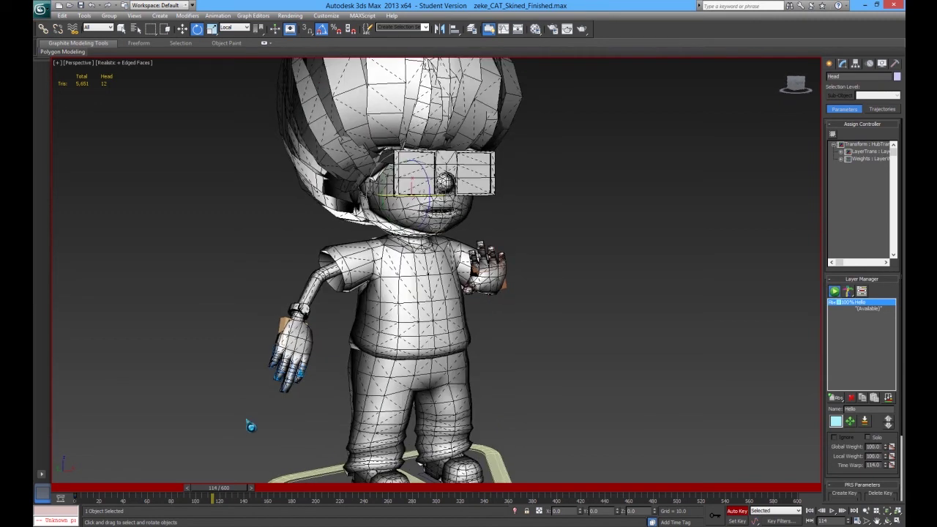
drag(231, 490, 173, 487)
key(e)
mouse_move(430, 206)
mouse_down()
mouse_move(424, 216)
mouse_move(425, 208)
mouse_up()
drag(174, 496, 260, 487)
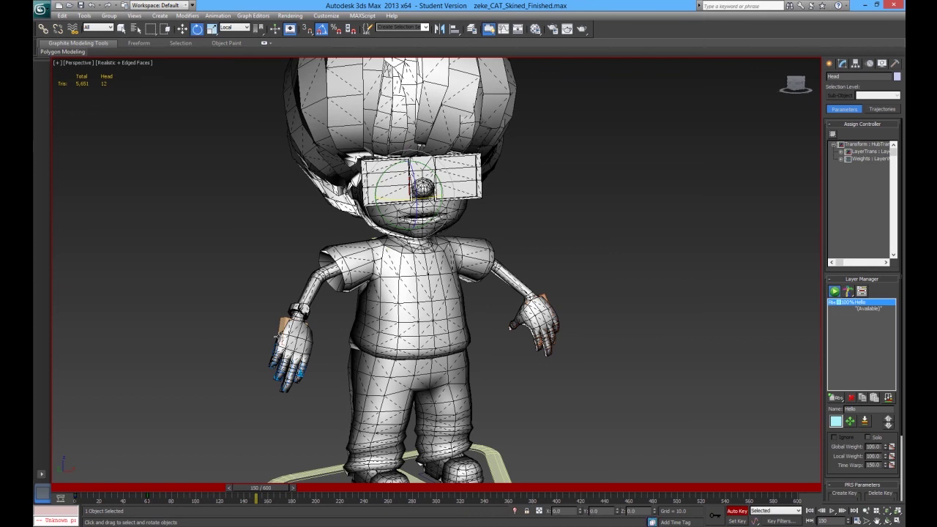
Select the right hand bone and move it down and inward beside the hip at frame 0.
click(287, 338)
scroll(296, 347, up, 3)
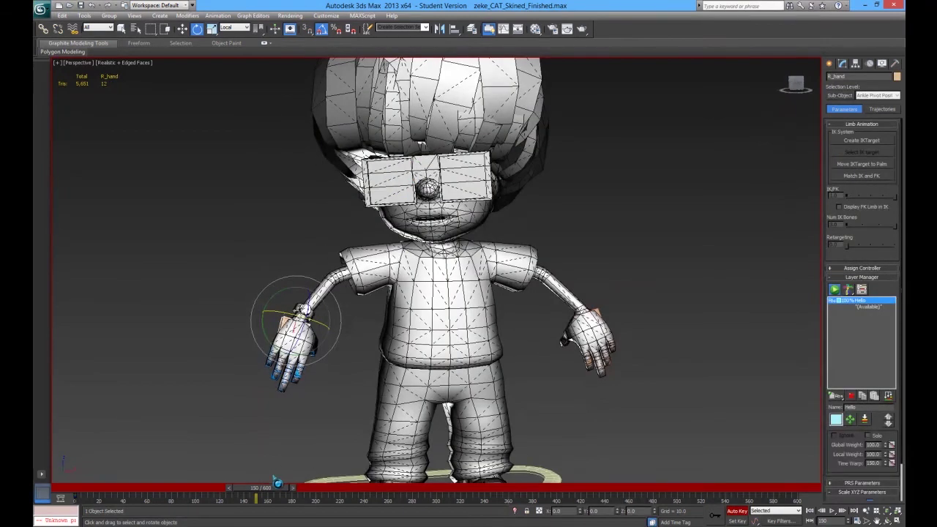
drag(278, 484, 87, 500)
key(w)
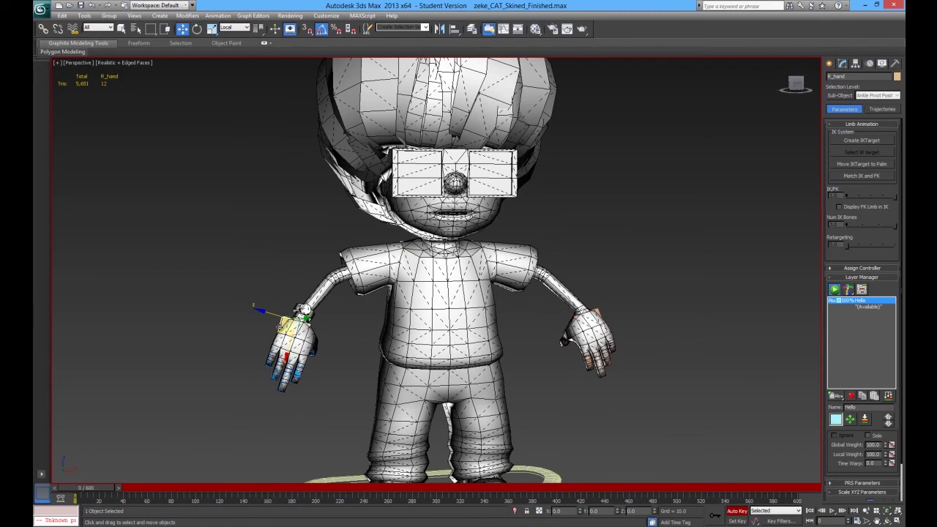
drag(278, 326, 333, 376)
alt+middle_drag(388, 402, 447, 403)
Turn the right hand so its thumb points forward and nudge its position beside the hip at frame 0.
key(e)
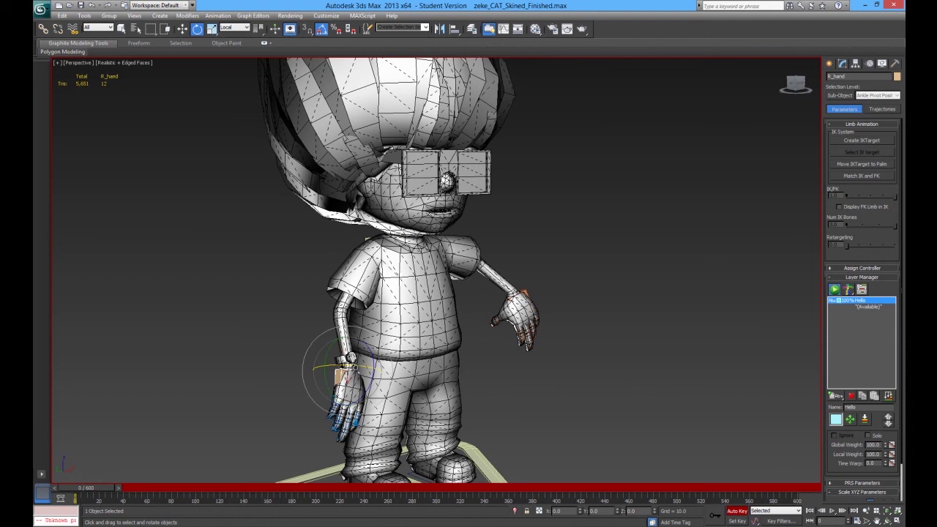
key(w)
alt+middle_drag(356, 366, 379, 398)
drag(319, 379, 301, 375)
alt+middle_drag(426, 374, 375, 350)
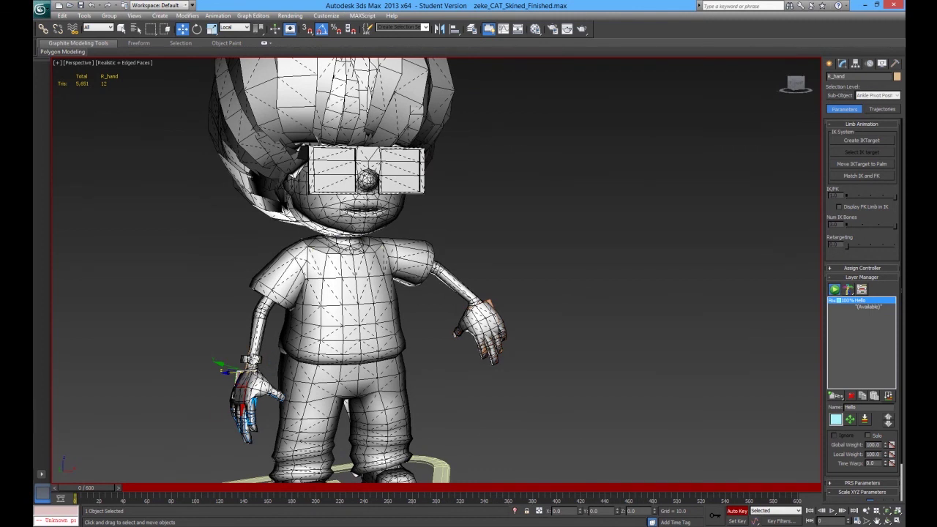
scroll(415, 343, down, 5)
alt+middle_drag(305, 323, 324, 336)
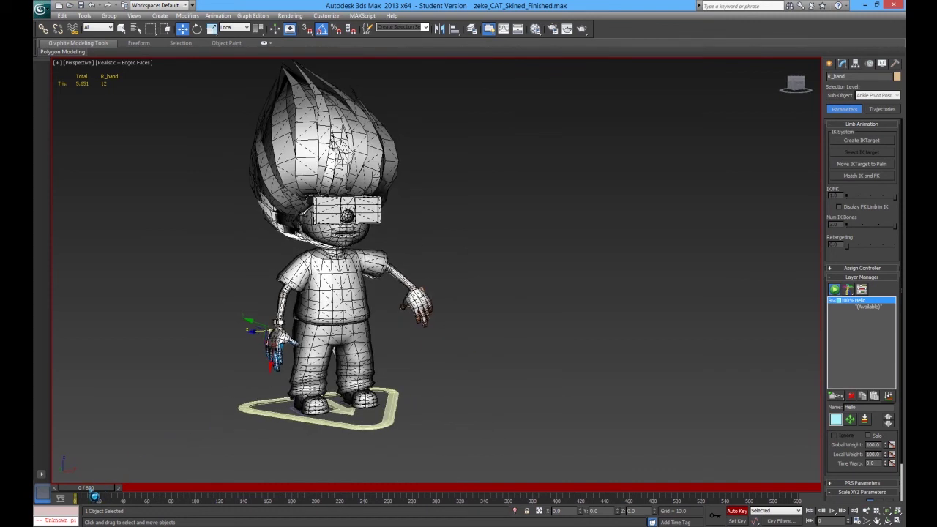